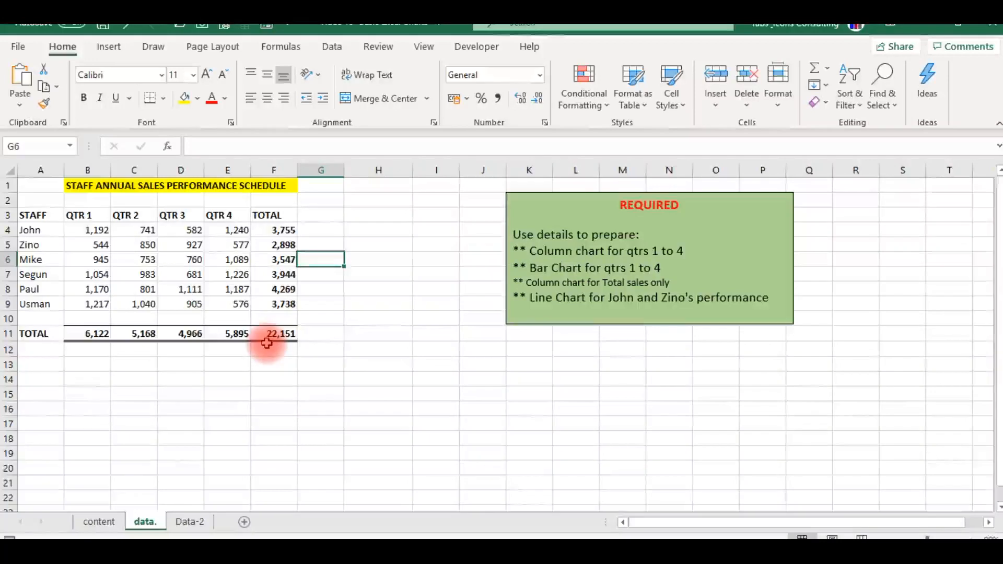
Review the header row of the staff sales table from STAFF through the four quarters to TOTAL.
key("Left")
key("Left")
key("Left")
key("Left")
key("Left")
key("Left")
key("Up")
key("Up")
key("Up")
key("Right")
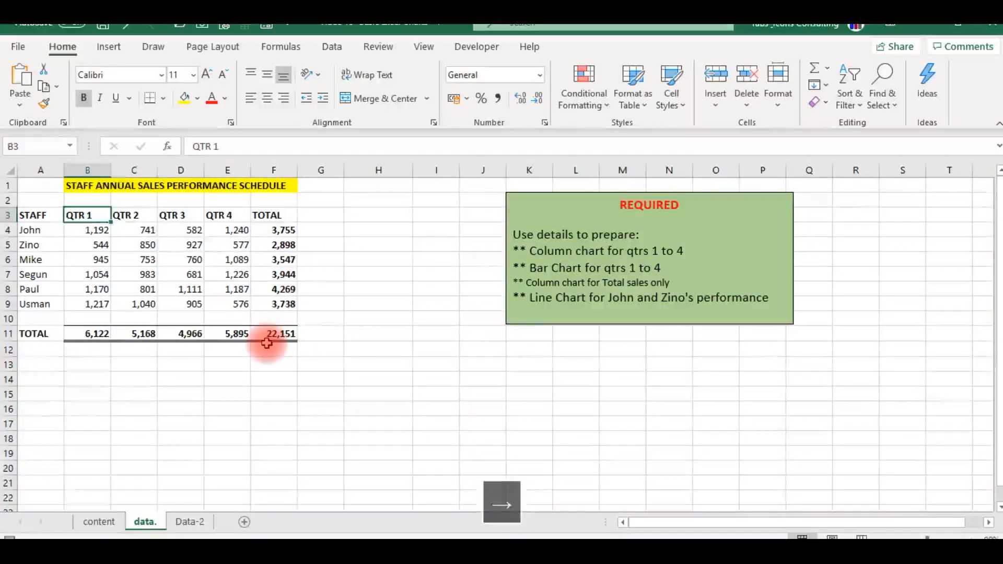
key("Right")
key("Right")
key("Right")
key("Right")
key("Right")
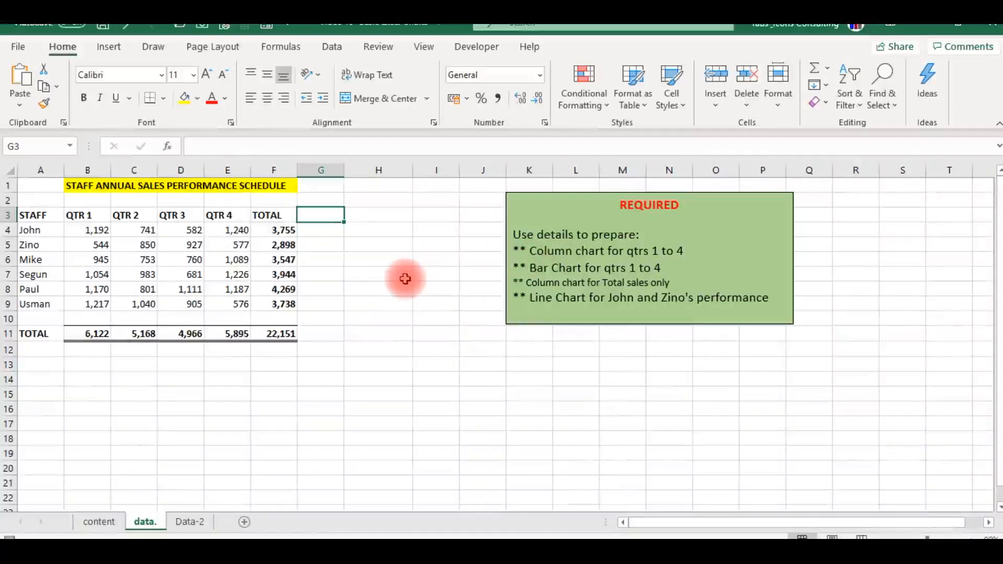
Insert a 2-D clustered column chart from the quarterly staff sales in A3:E9 and place it beside the data table.
left_click(37, 215)
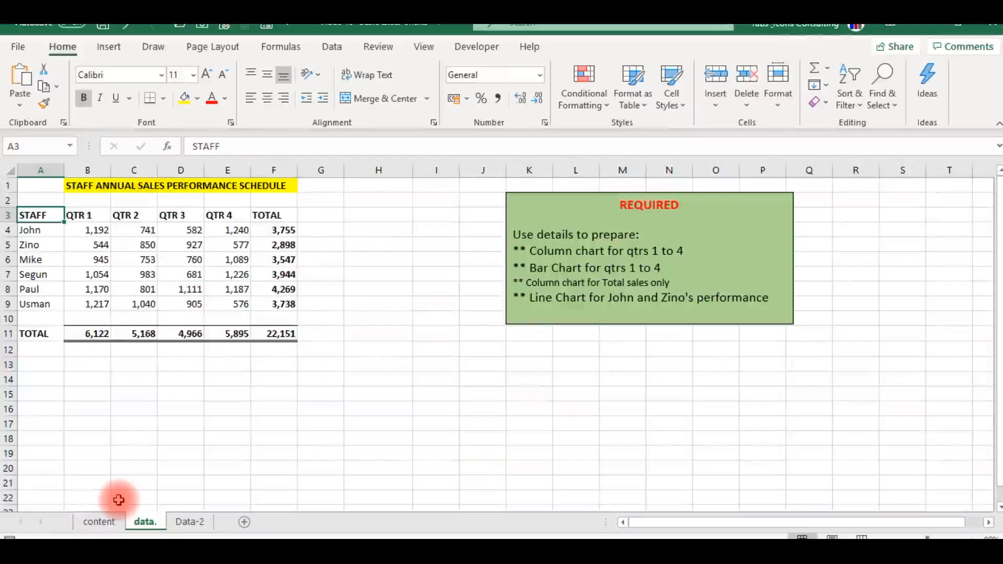
key("shift+Down")
key("shift+Down")
key("shift+Down")
key("shift+Down")
key("shift+Down")
key("shift+Down")
key("shift+Right")
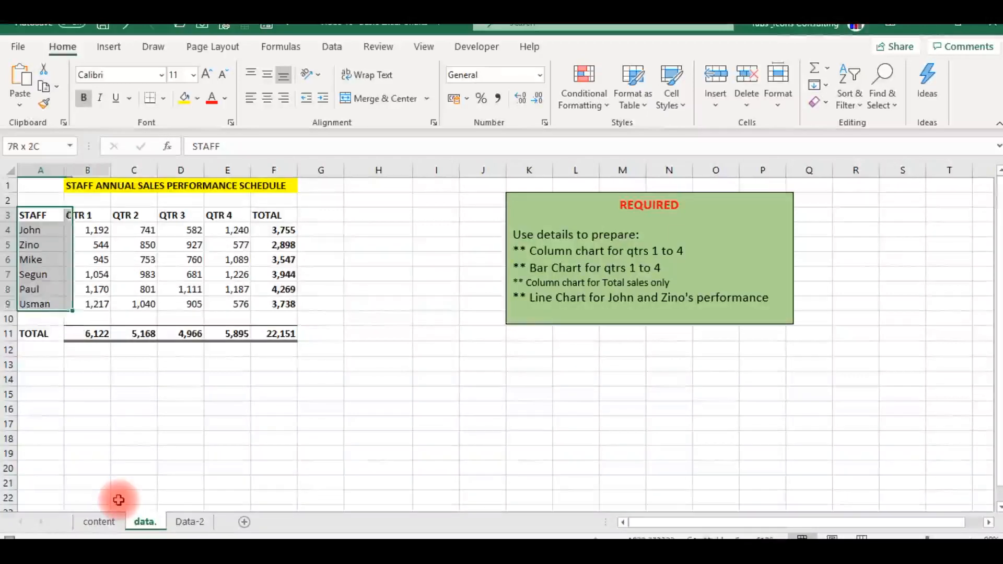
key("shift+Right")
key("shift+Right")
key("shift+Right")
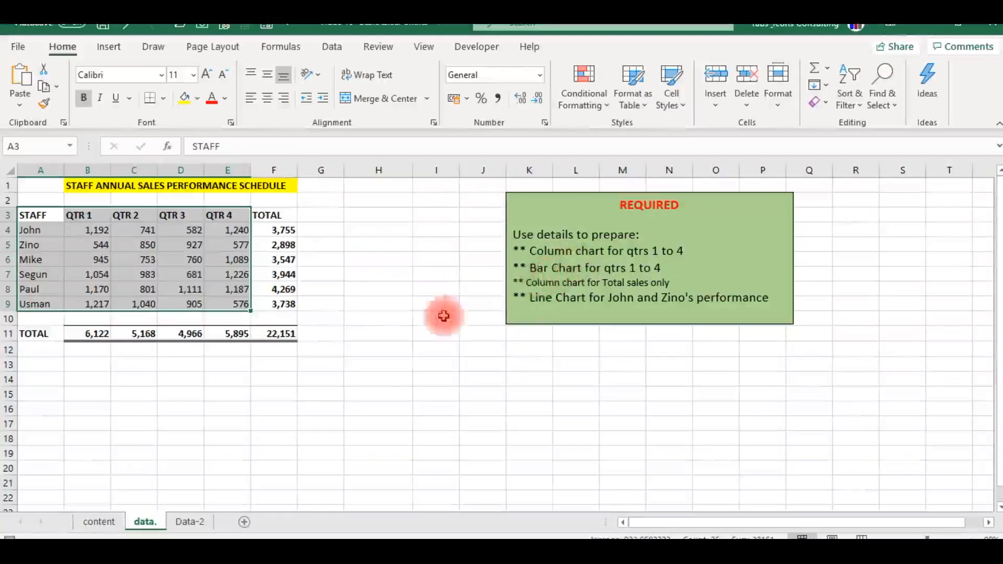
left_click(111, 49)
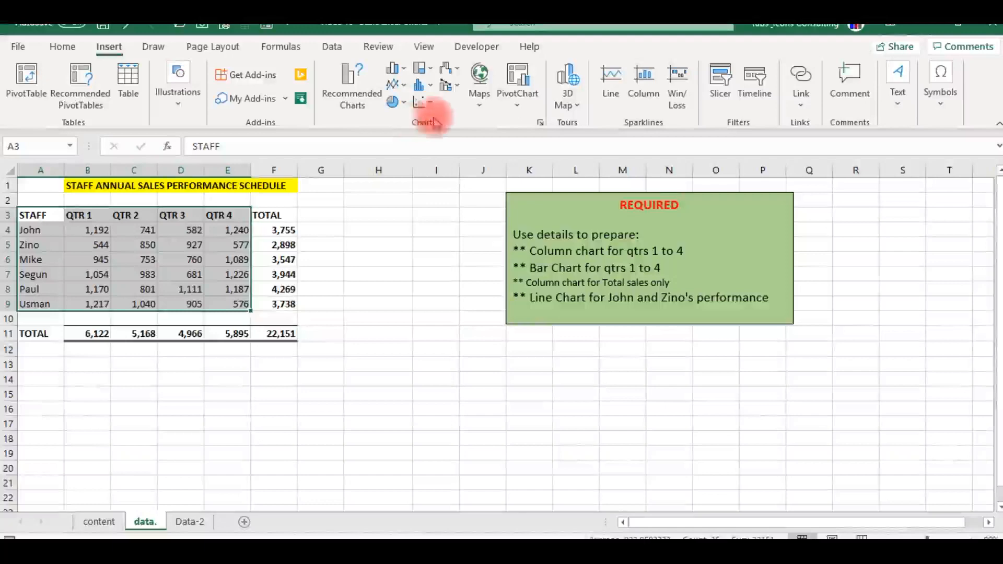
left_click(407, 70)
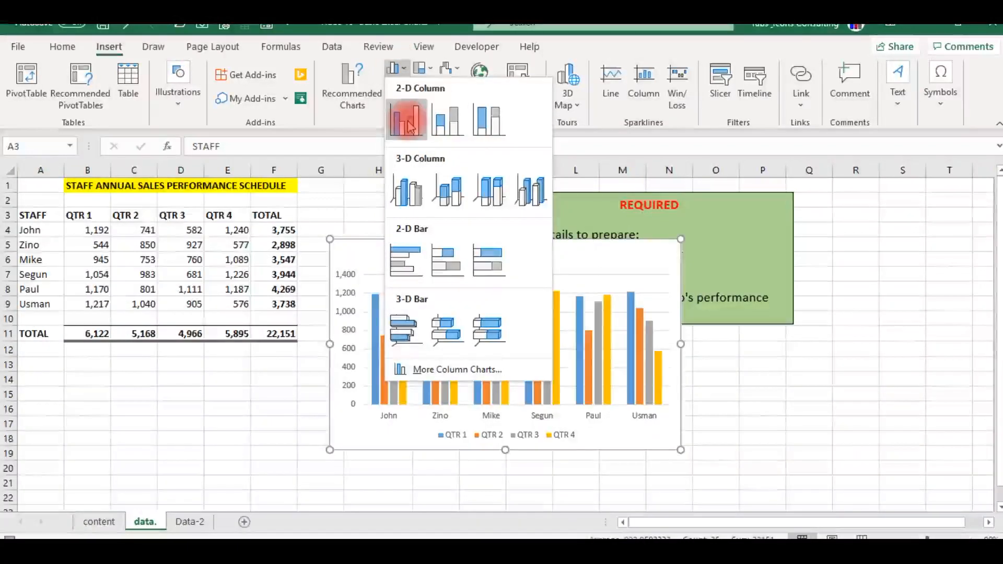
left_click(407, 126)
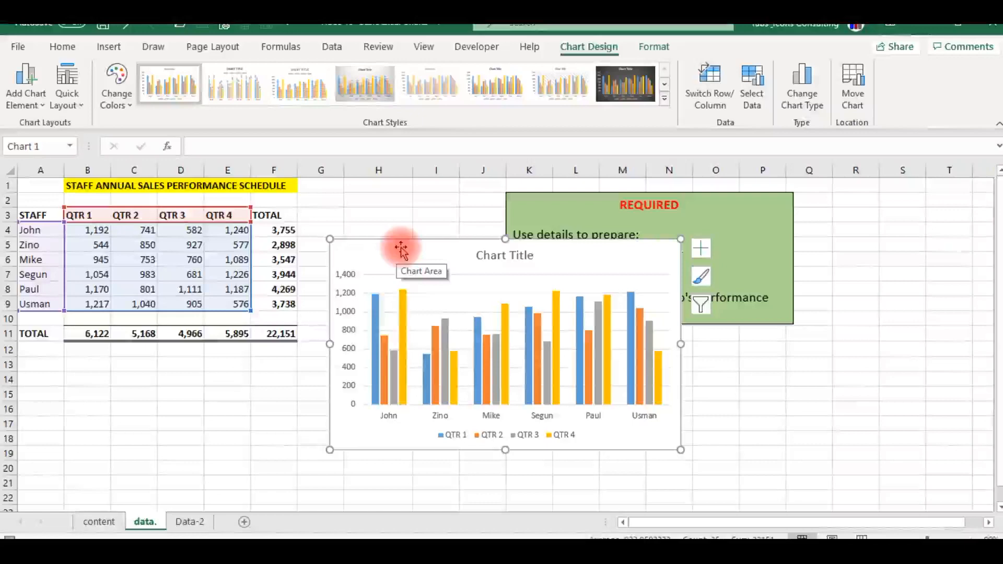
mouse_move(399, 253)
left_mouse_down()
mouse_move(381, 246)
mouse_move(403, 220)
mouse_move(457, 186)
mouse_move(455, 199)
left_mouse_up()
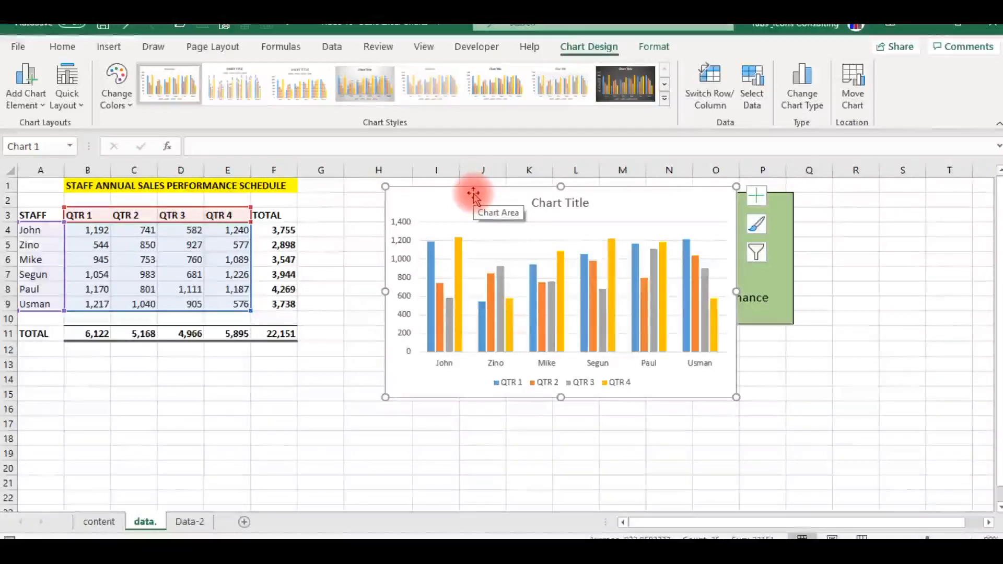
left_click_drag(473, 195, 424, 235)
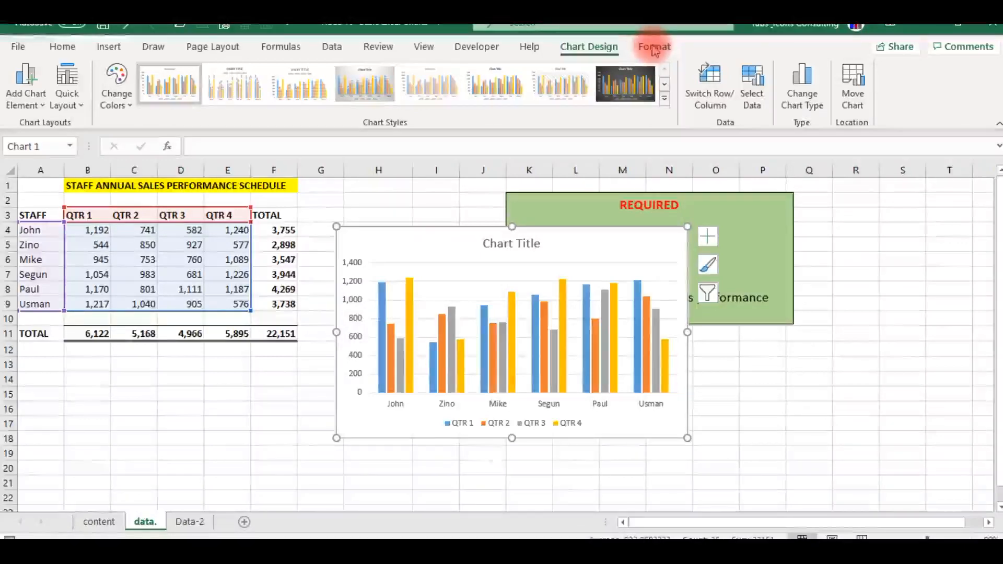
left_click(222, 48)
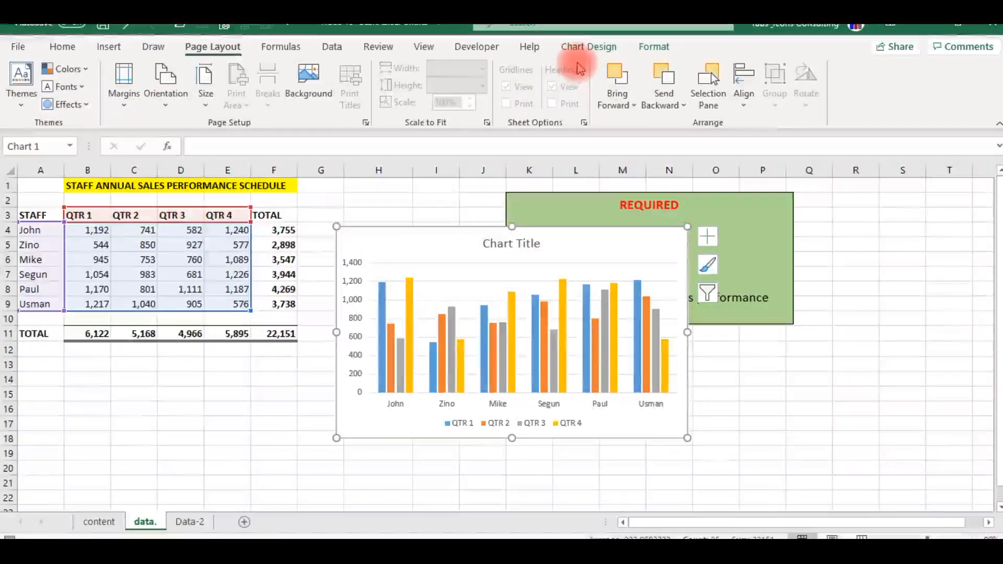
key("Escape")
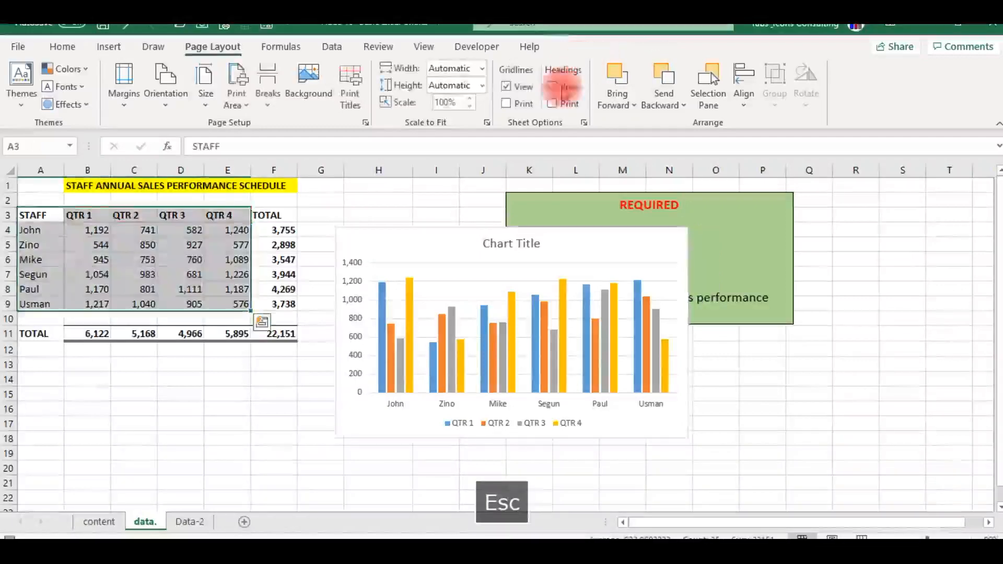
left_click(389, 237)
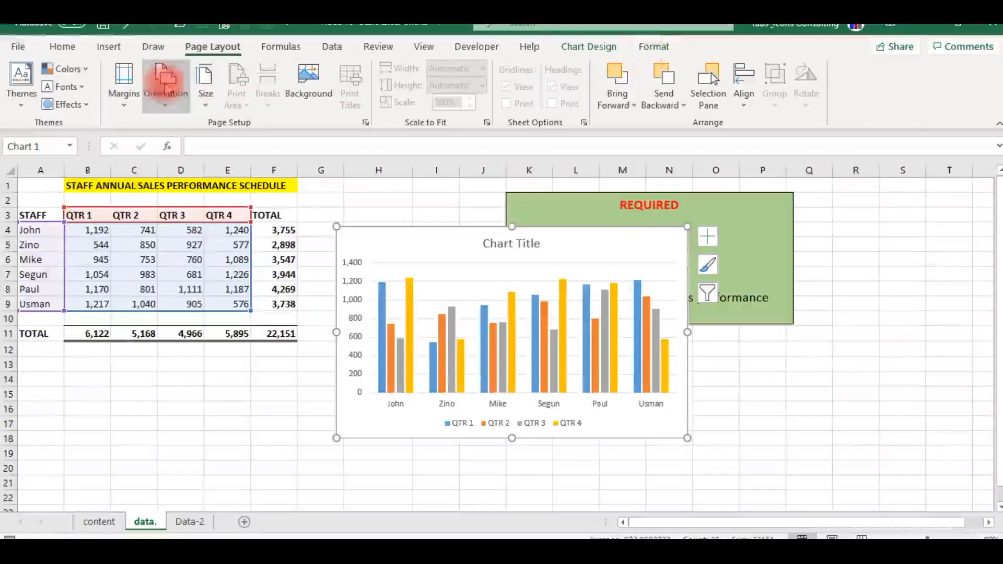
left_click(652, 48)
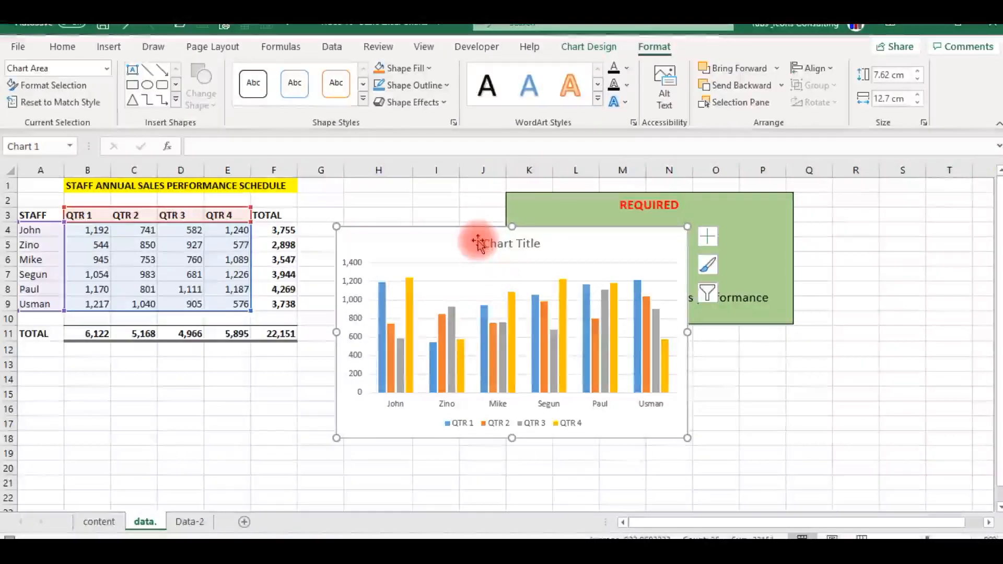
left_click(589, 48)
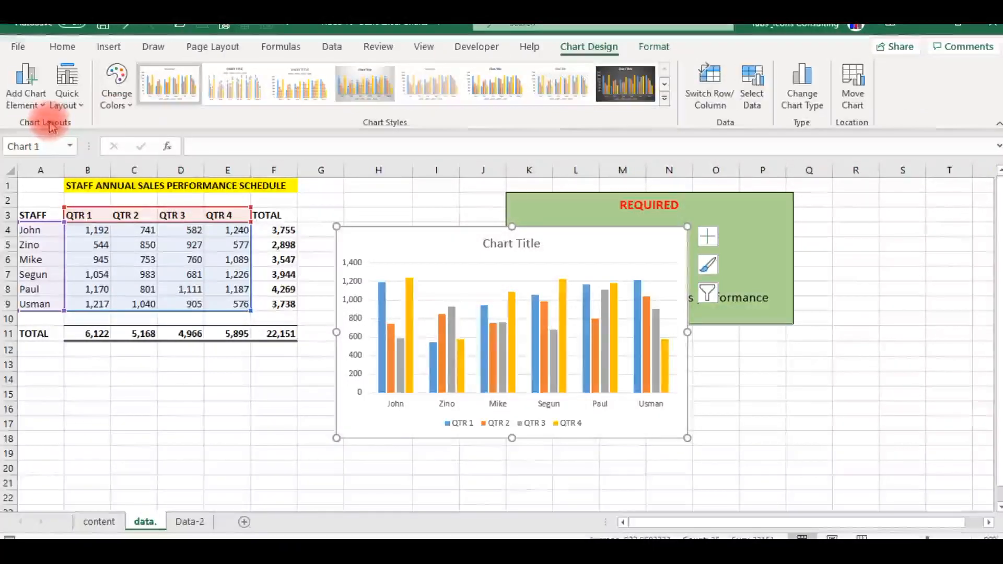
left_click(708, 240)
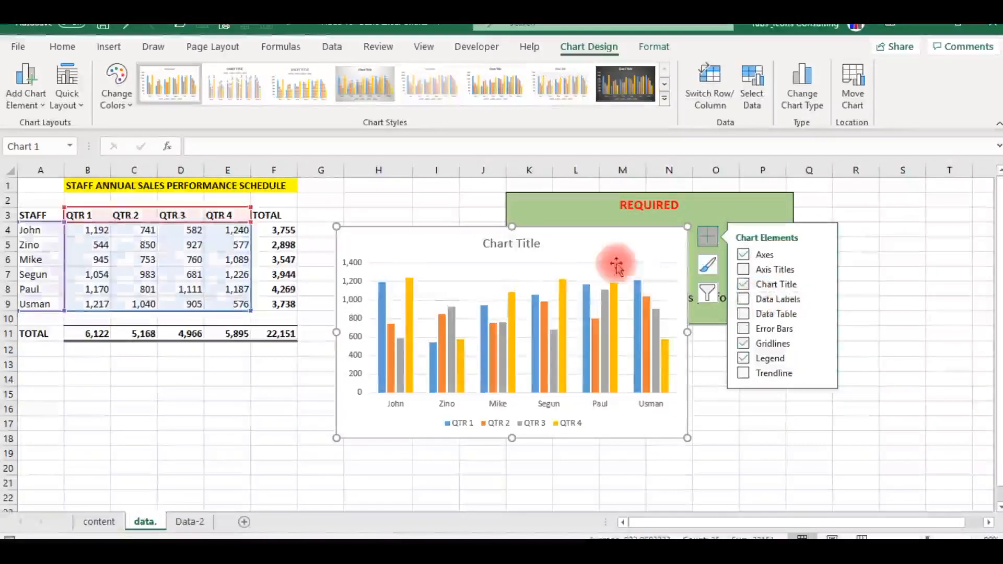
Place the chart title above the column chart and set its text to "Sales performance".
left_click(44, 109)
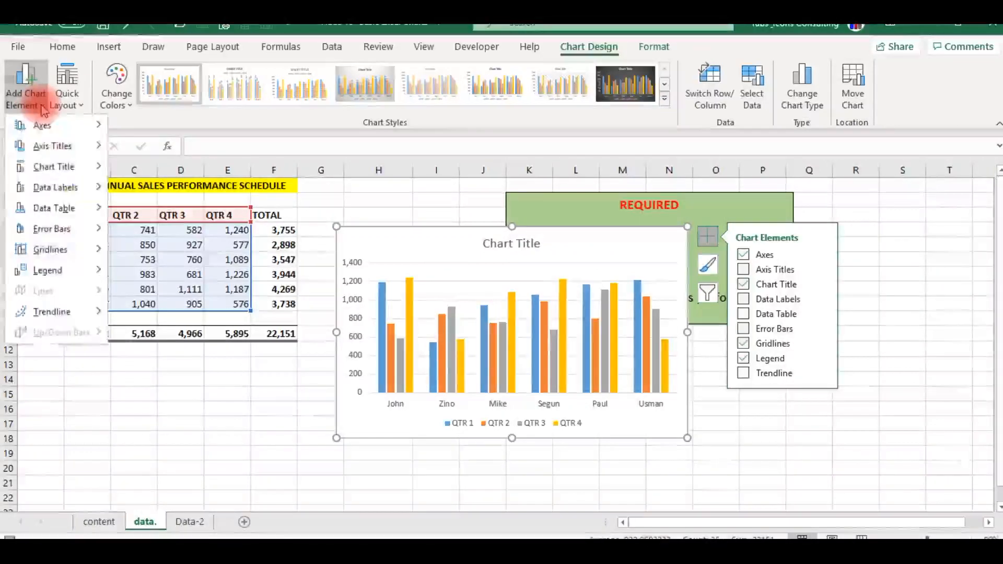
left_click(37, 169)
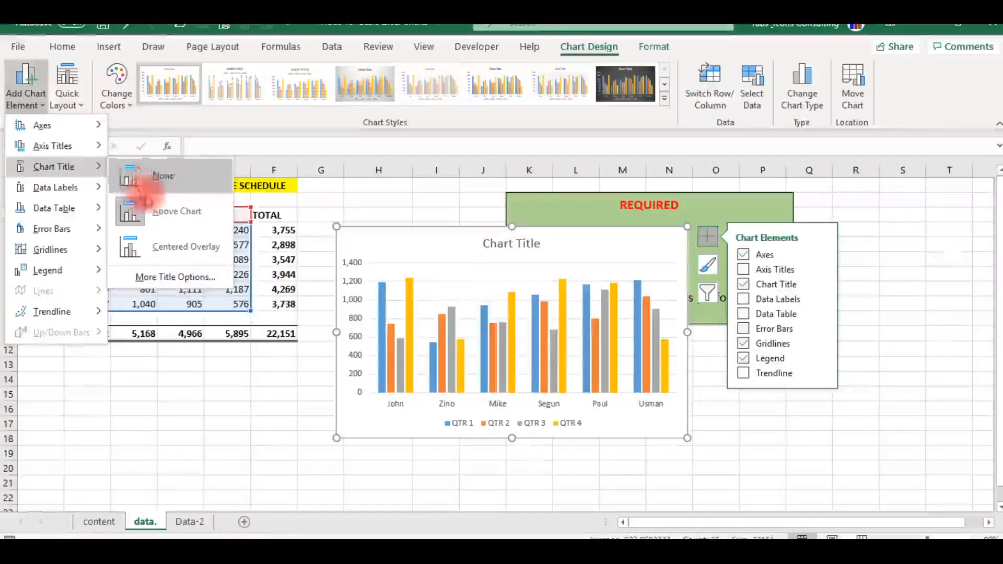
left_click(141, 229)
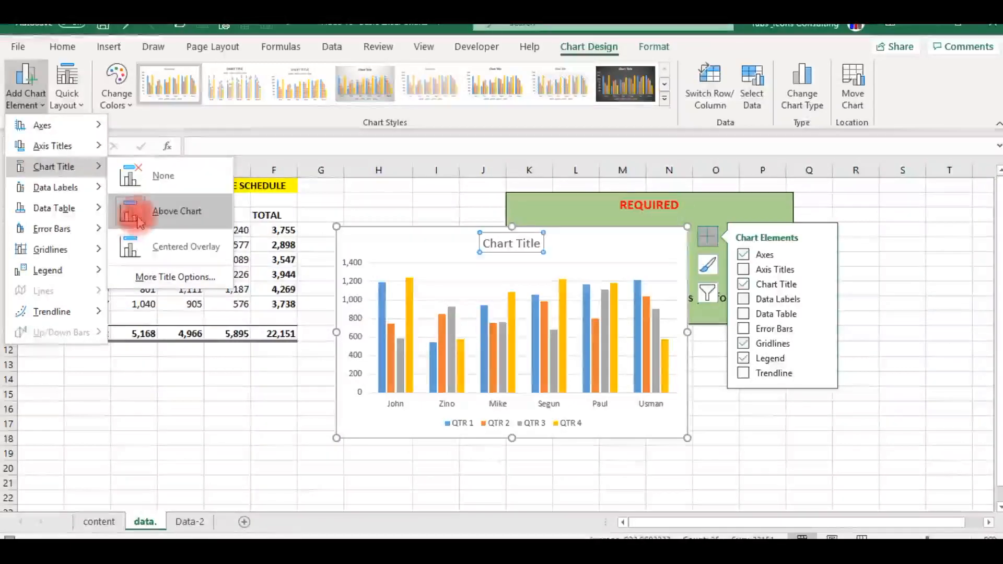
left_click(138, 216)
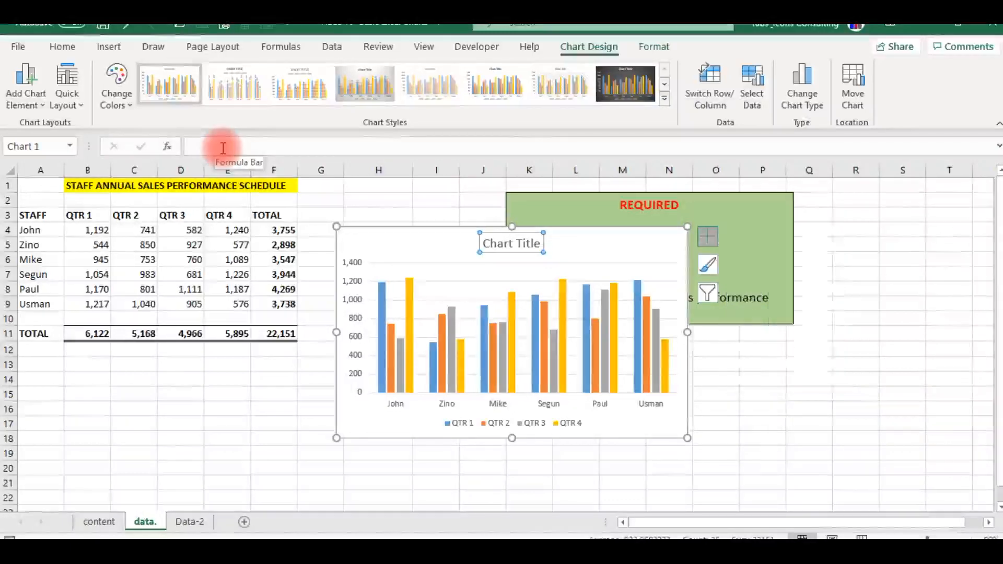
type("Sales performan")
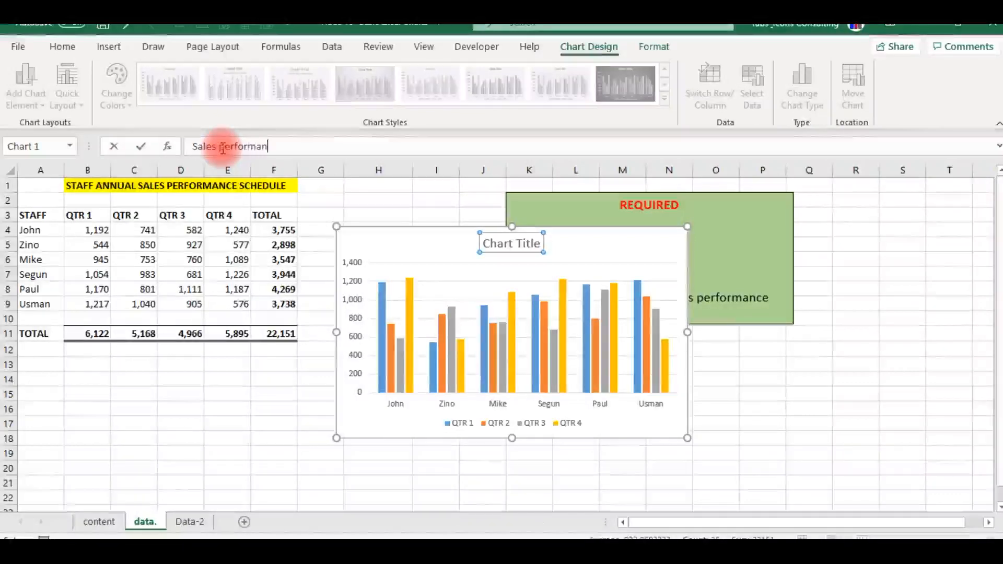
key("Return")
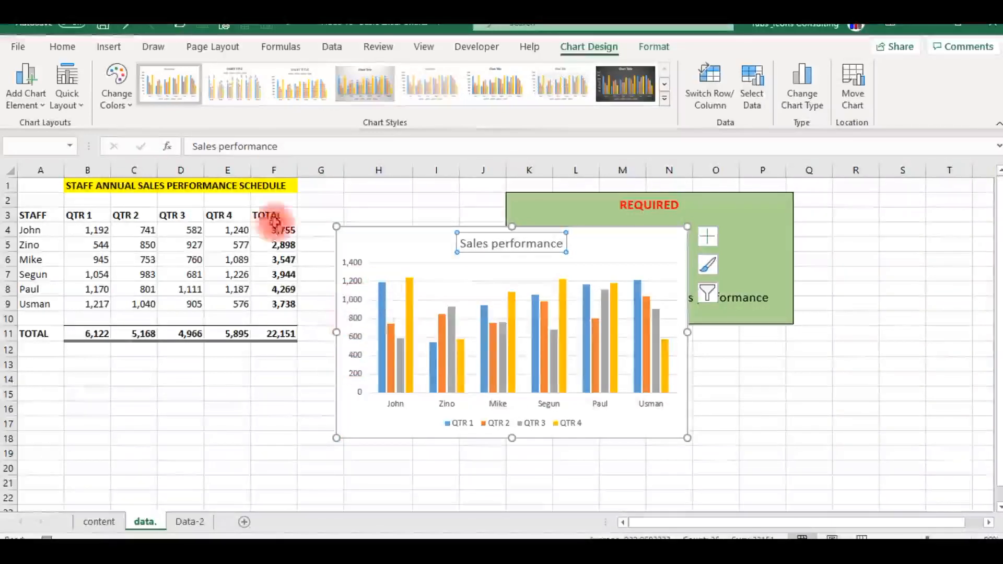
Add a primary horizontal axis title to the column chart with the text "Staff".
left_click(45, 107)
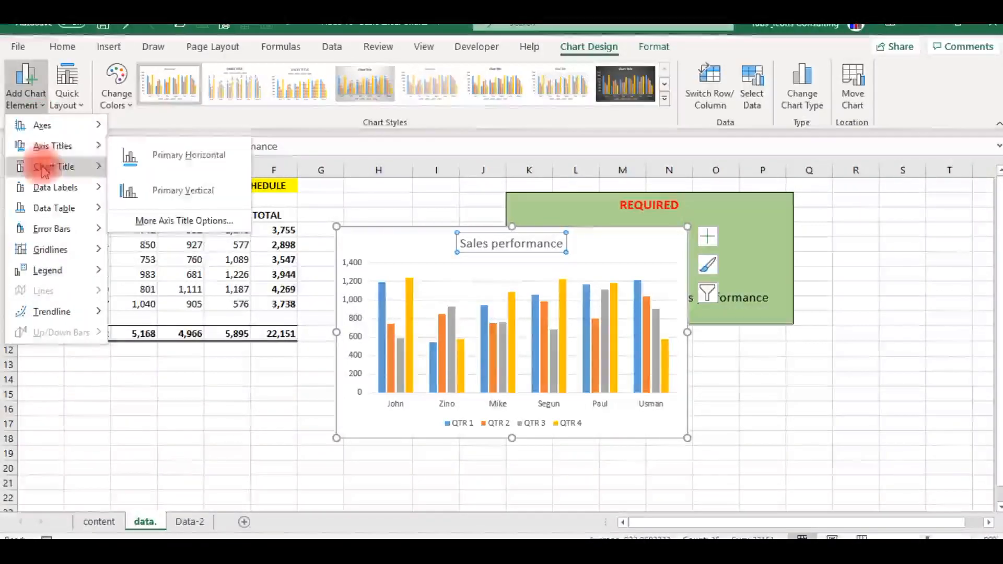
mouse_move(59, 151)
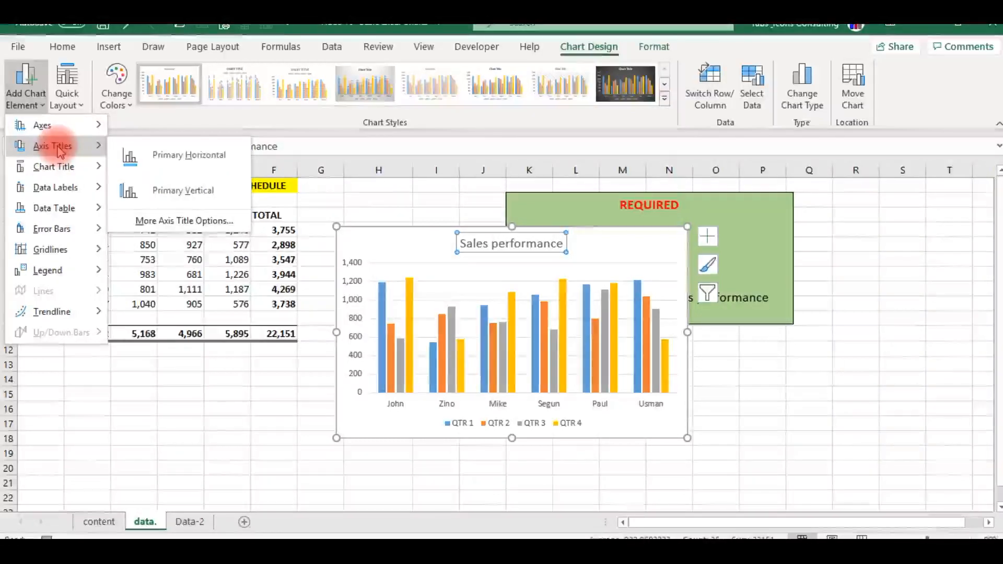
left_click(136, 154)
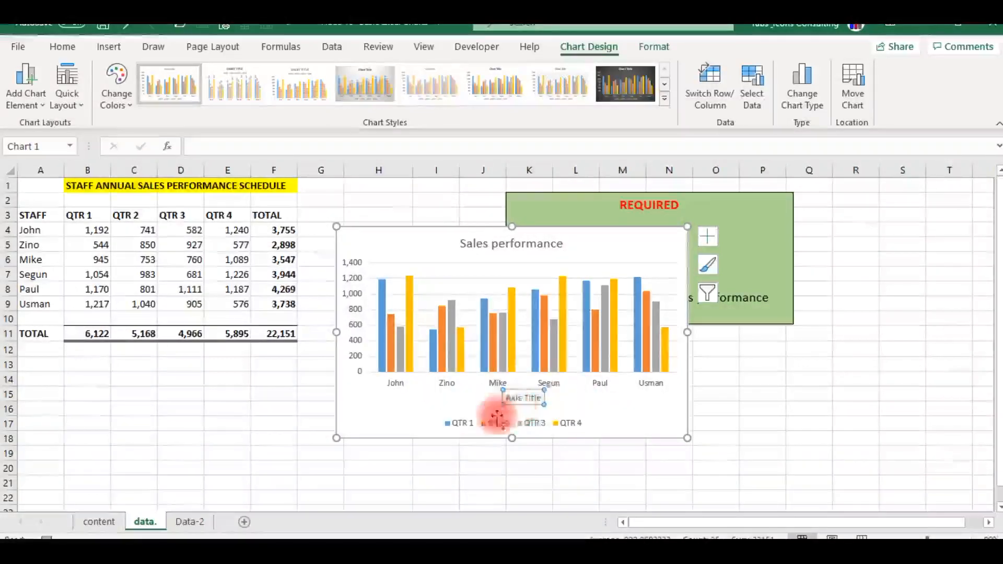
left_click(195, 153)
type("Sa")
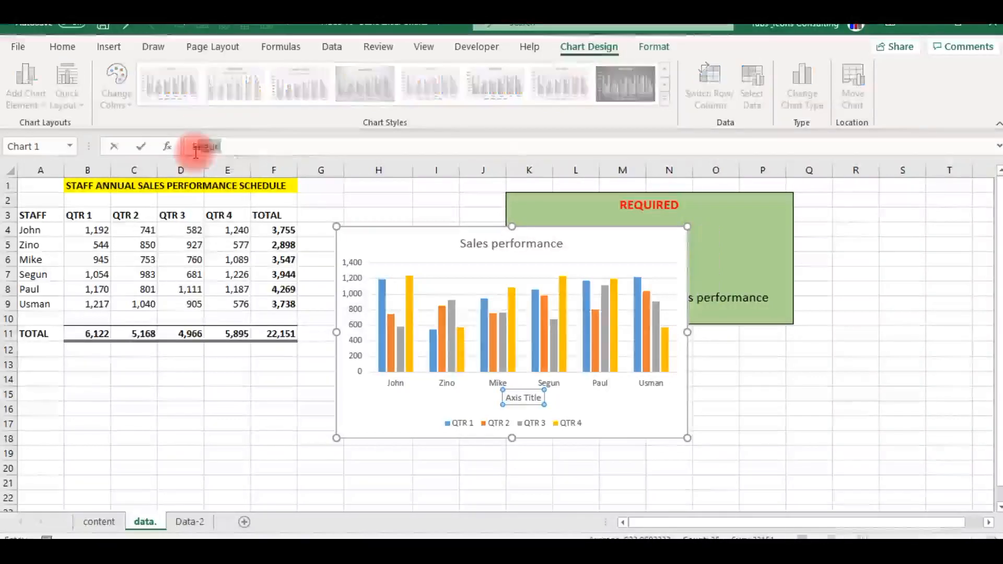
type("taff")
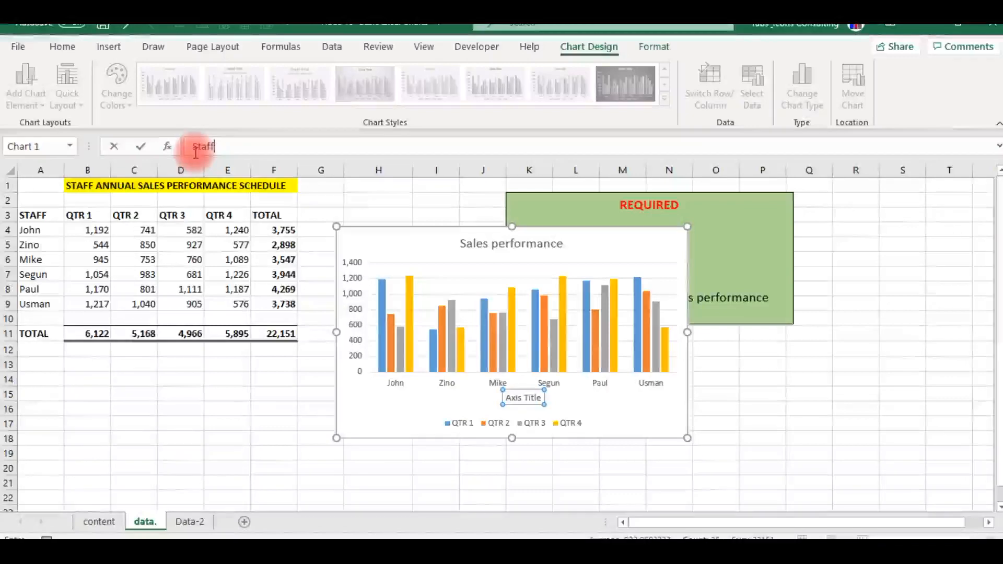
key("Return")
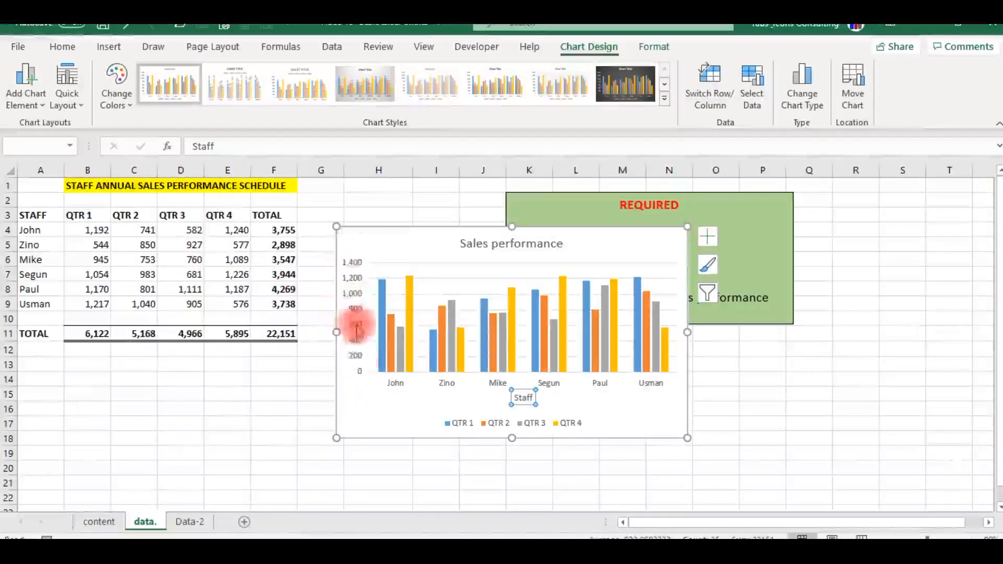
Add a primary vertical axis title to the column chart with the text "Volume".
left_click(41, 108)
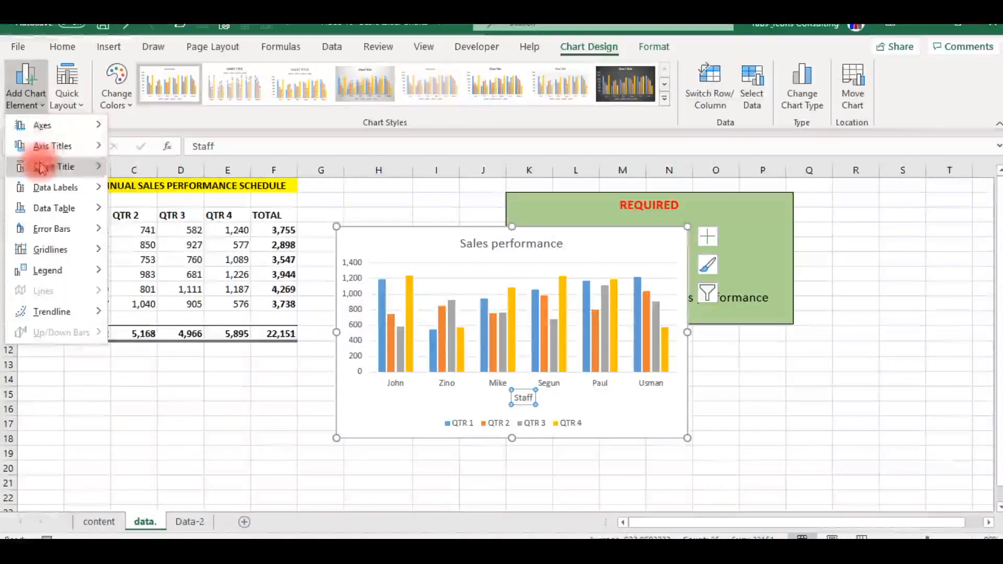
mouse_move(48, 151)
left_click(128, 194)
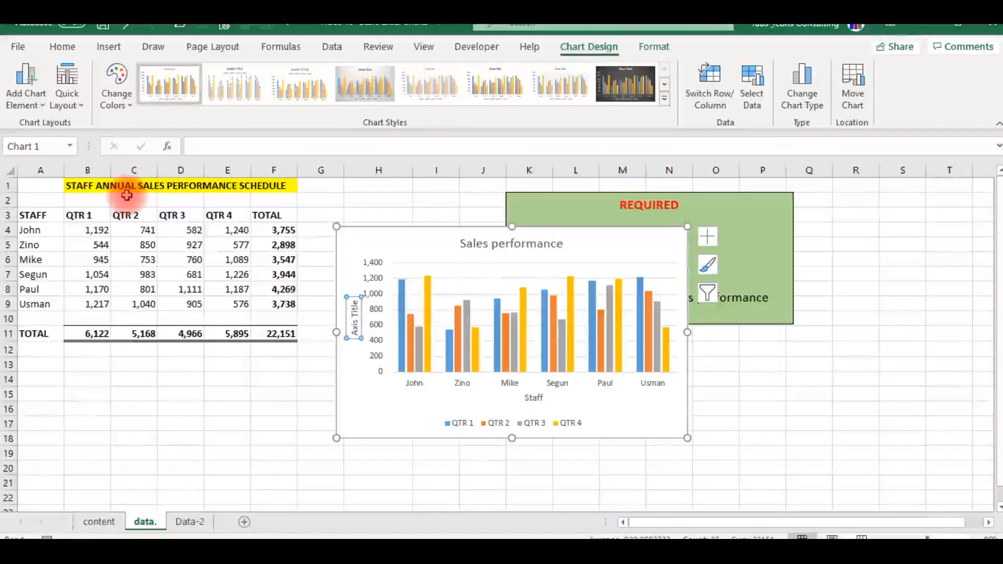
type("Volu")
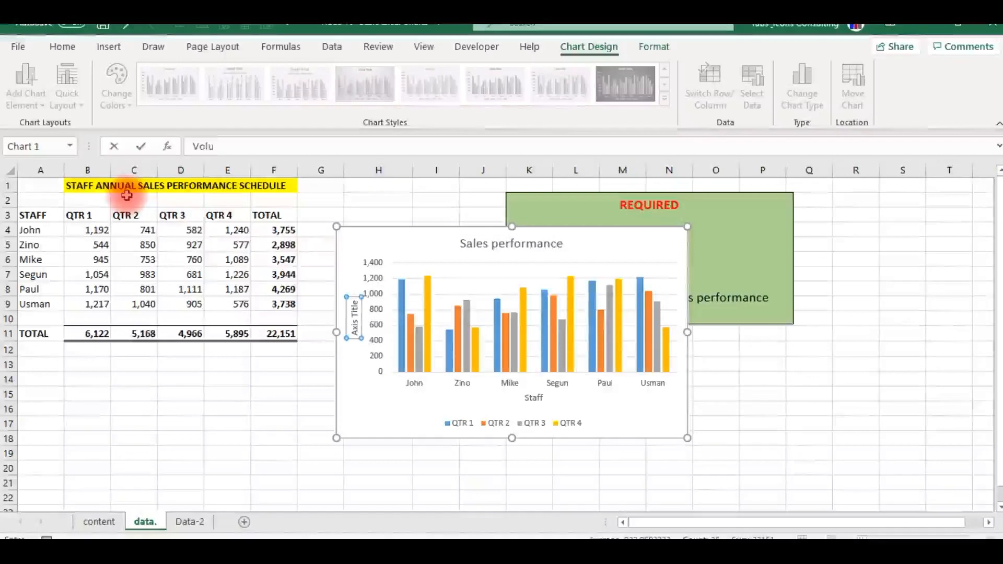
type("me")
key("Return")
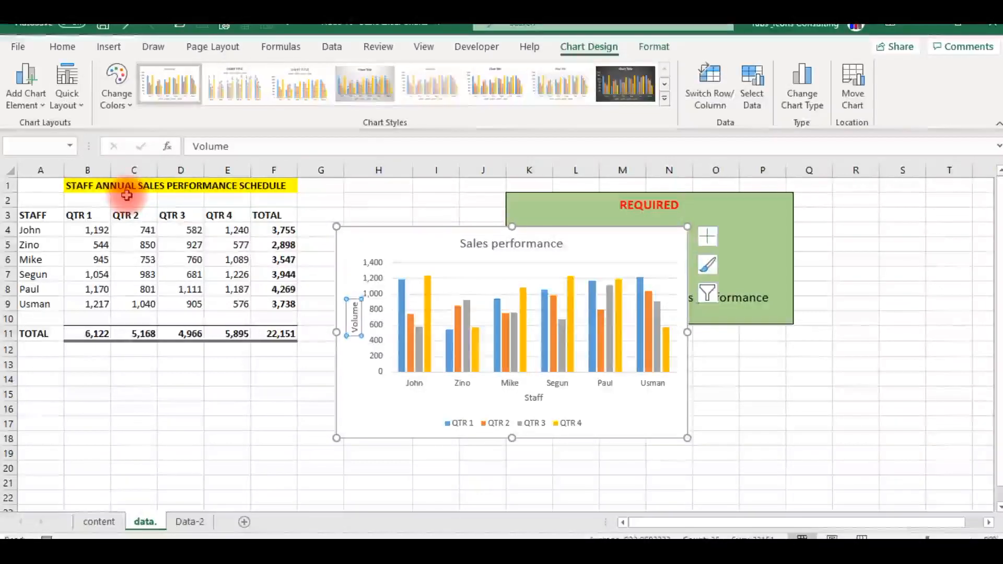
left_click(263, 425)
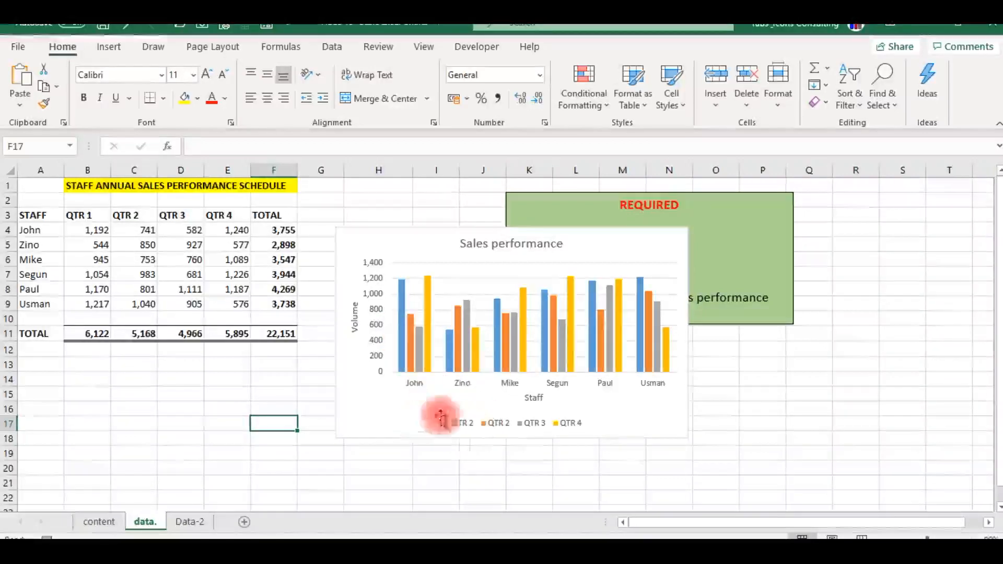
Fill the QTR 1 series of the column chart with the dark green theme colour.
mouse_move(402, 346)
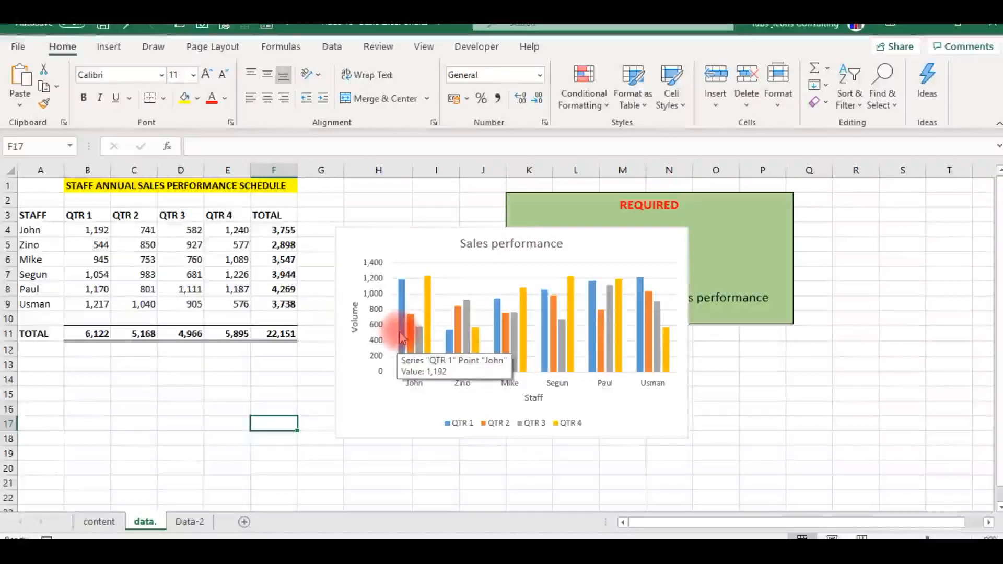
left_click(402, 337)
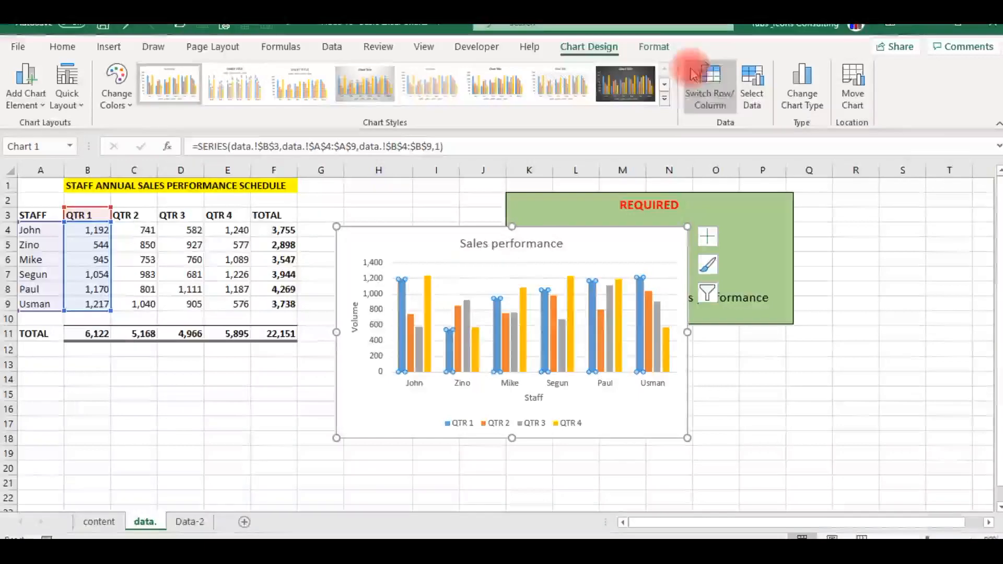
left_click(653, 48)
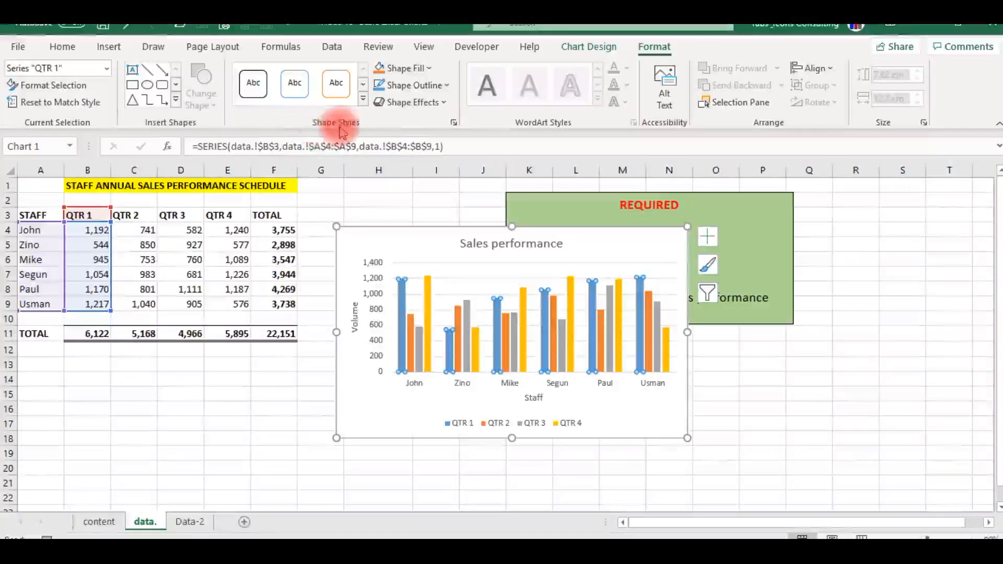
left_click(430, 70)
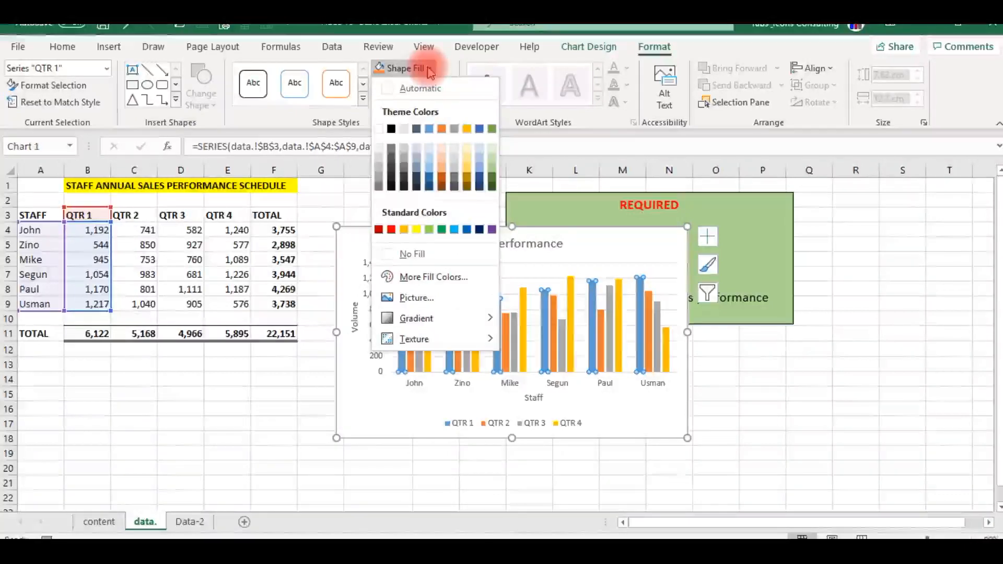
left_click(492, 182)
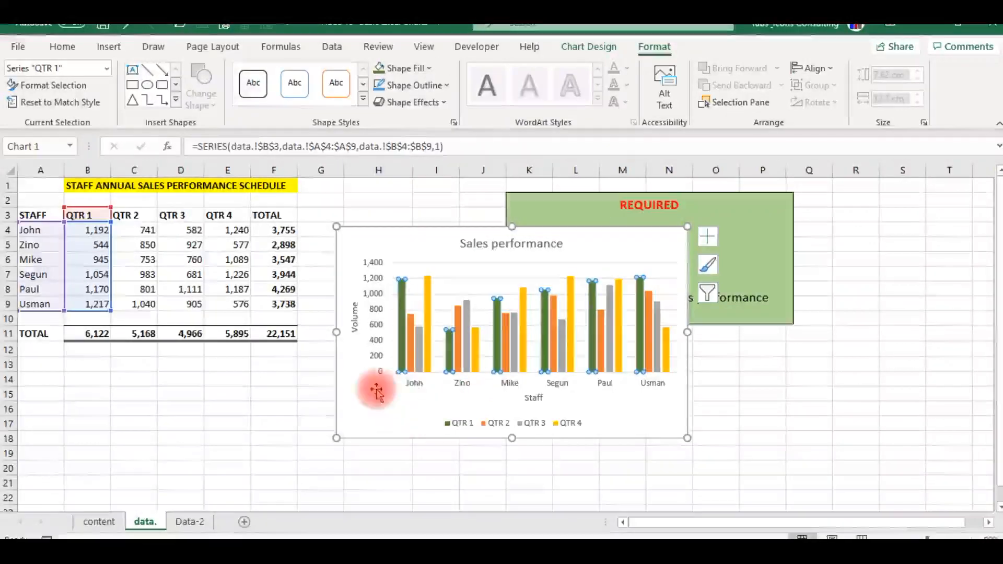
Fill the QTR 4 series of the column chart with a blue-gray theme colour.
left_click(427, 369)
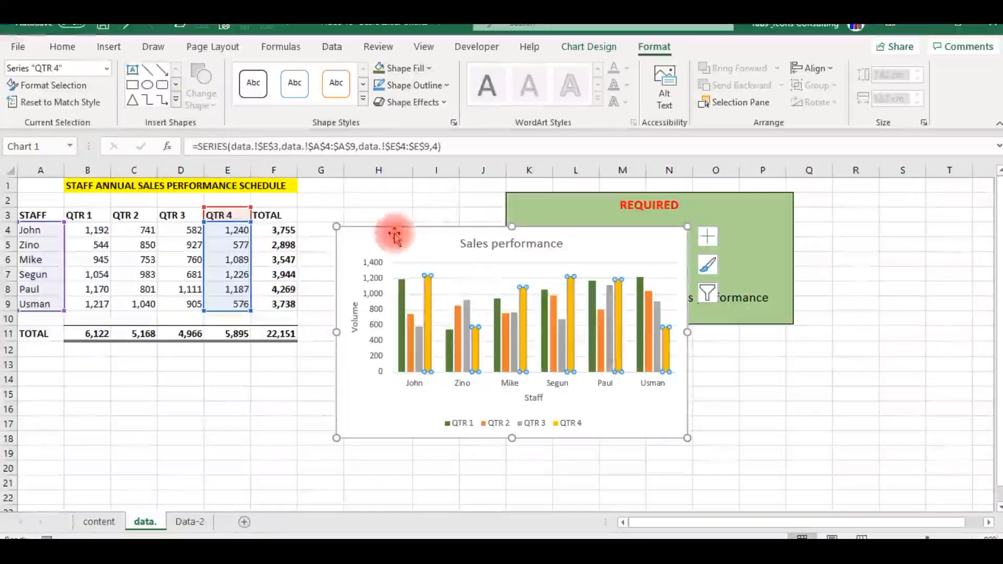
left_click(429, 70)
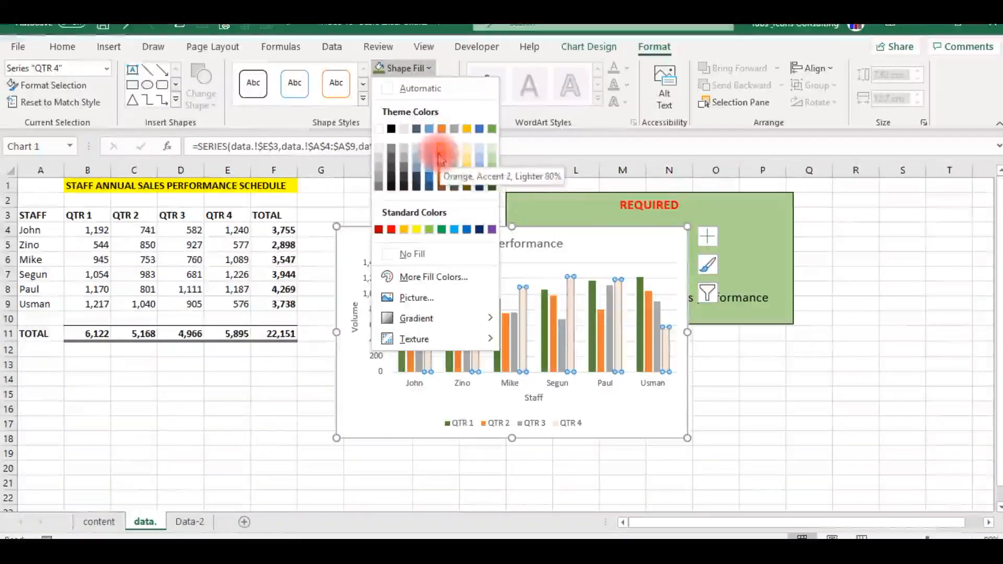
left_click(416, 170)
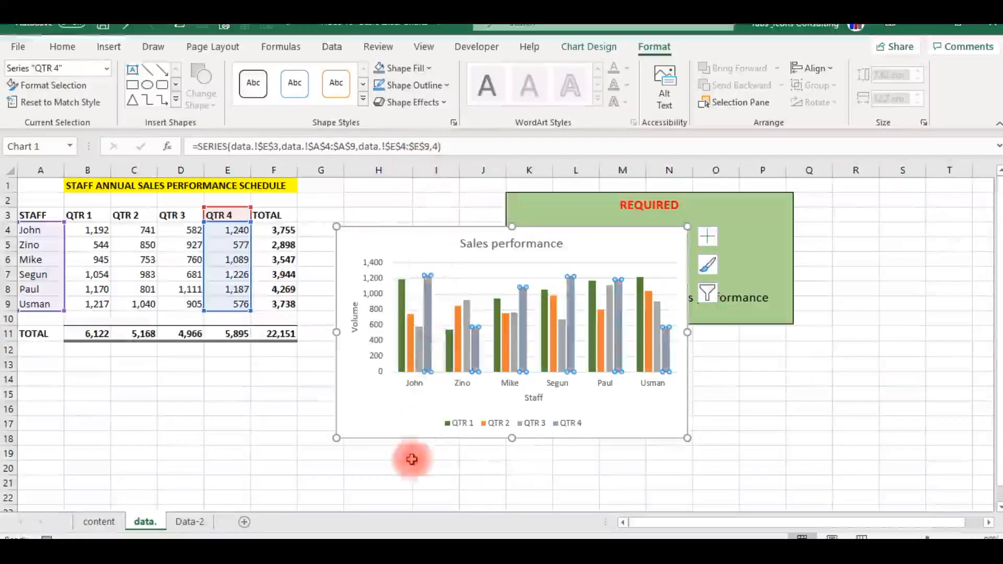
left_click(429, 470)
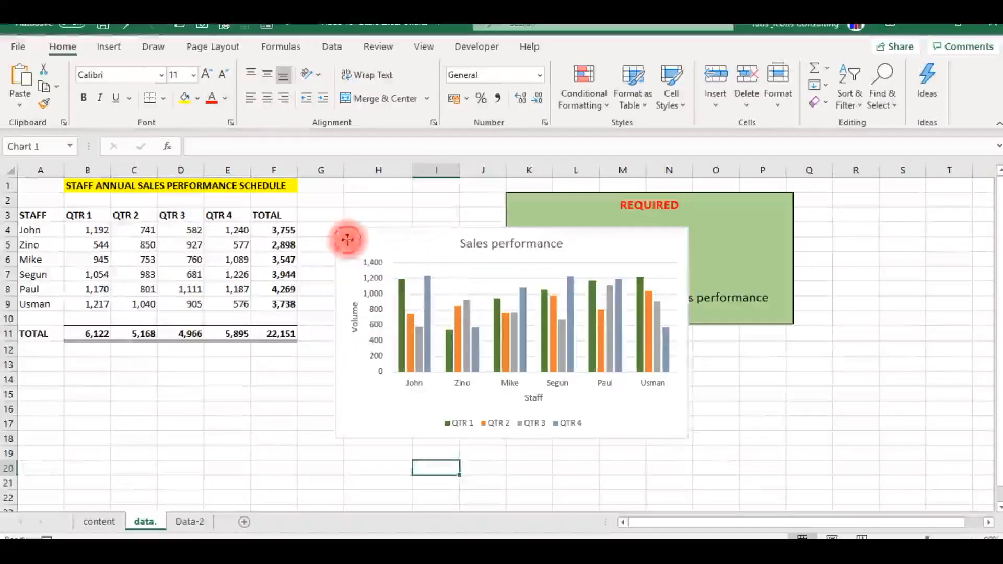
Fill the column chart's background area with Light Gray, Background 2.
left_click(347, 240)
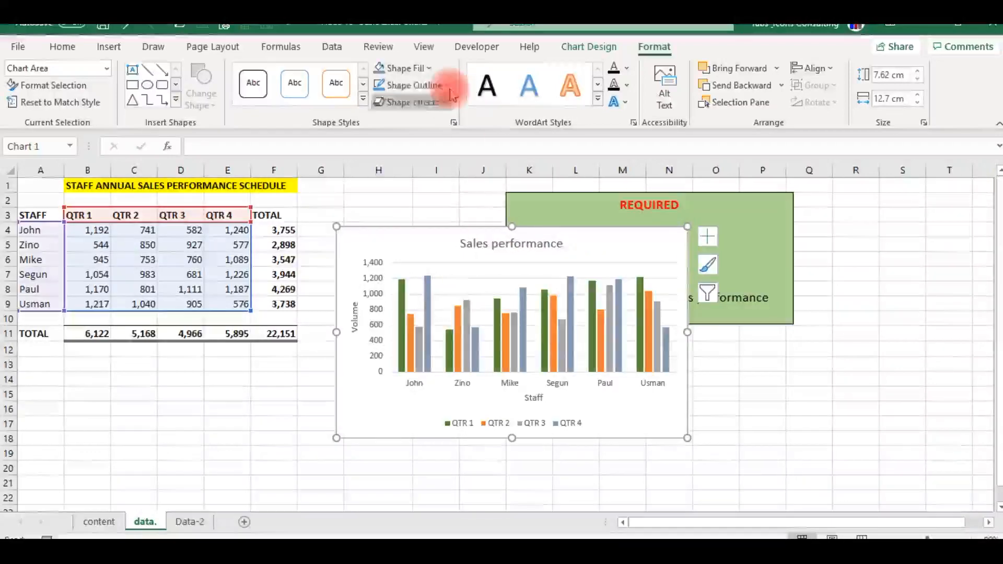
left_click(429, 69)
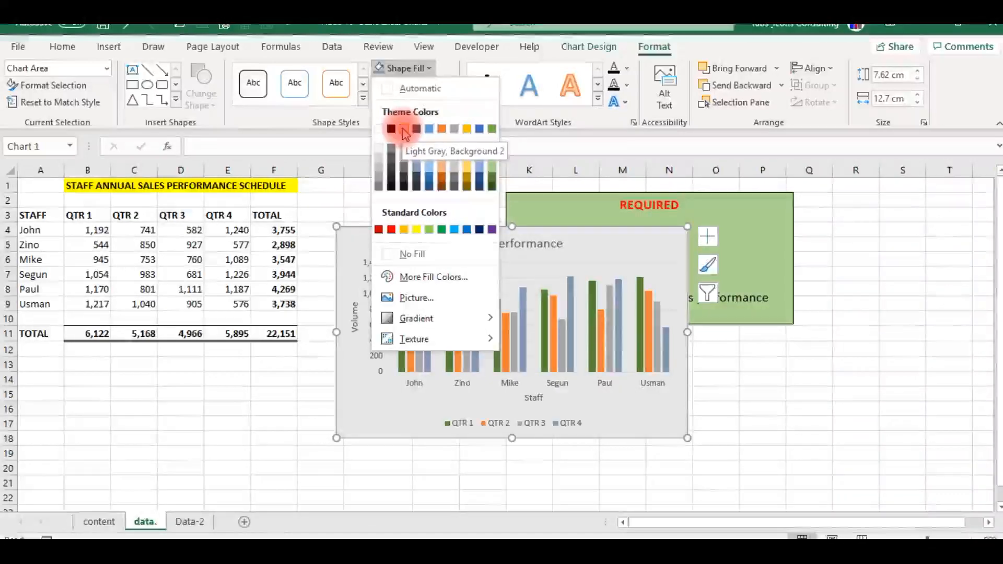
left_click(405, 129)
left_click(794, 390)
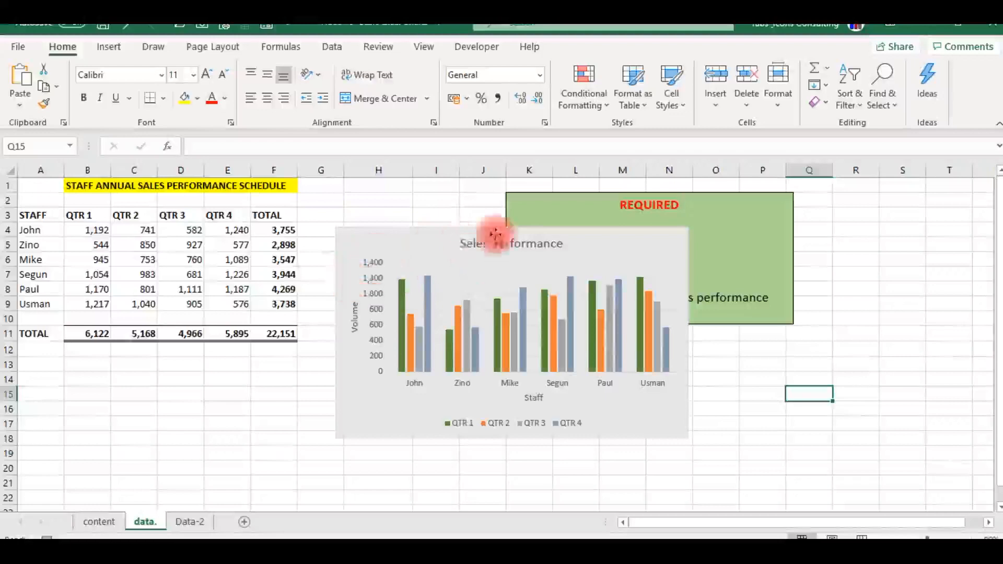
Try Switch Row/Column on the column chart to group the sales by quarter, and restore the grouping by staff.
left_click(352, 238)
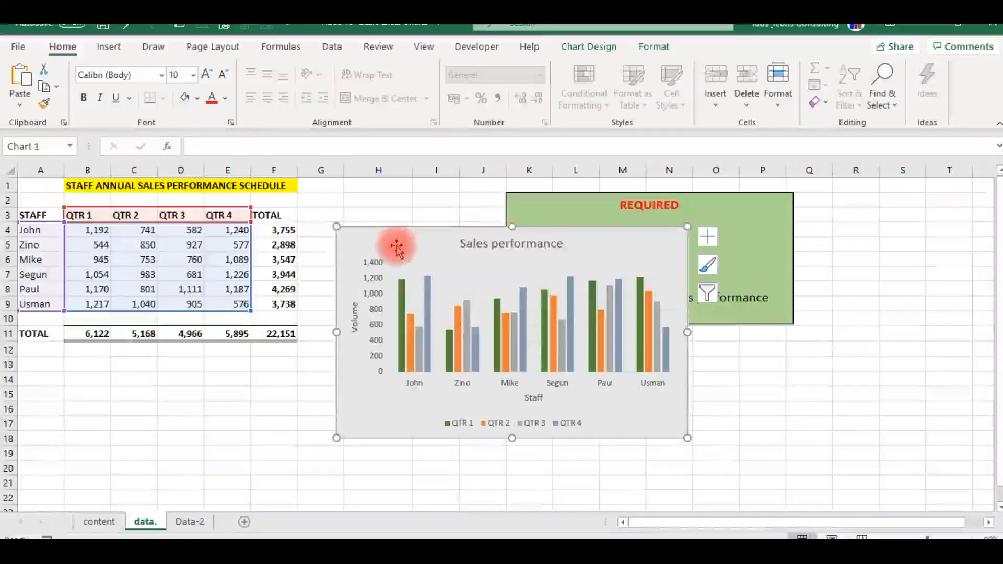
key("Escape")
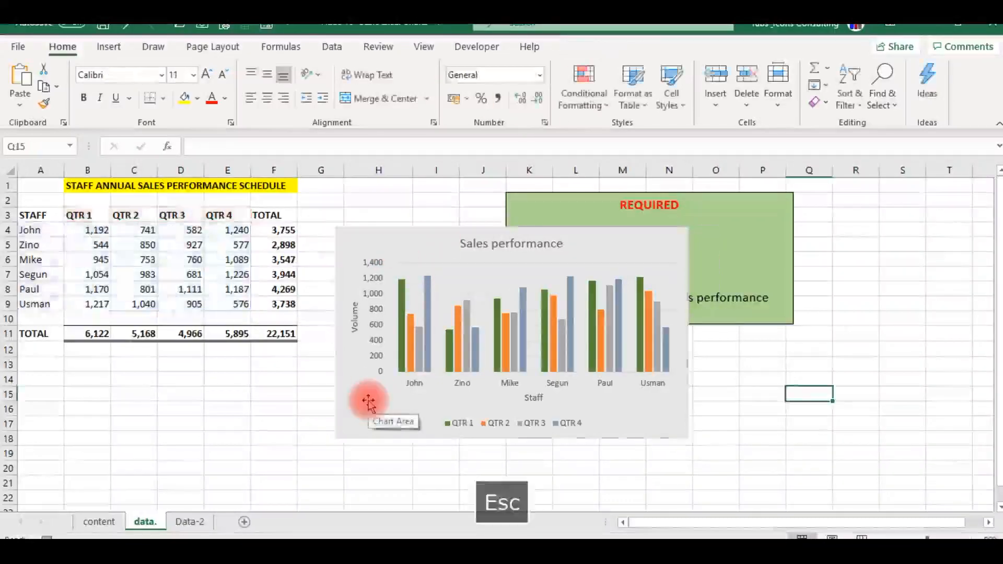
left_click(361, 240)
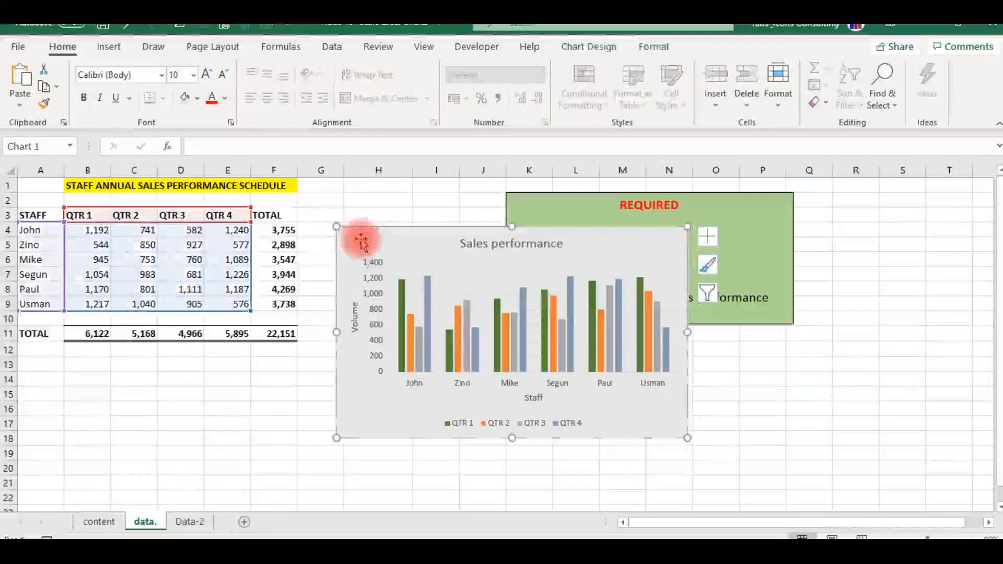
left_click(591, 48)
left_click(653, 46)
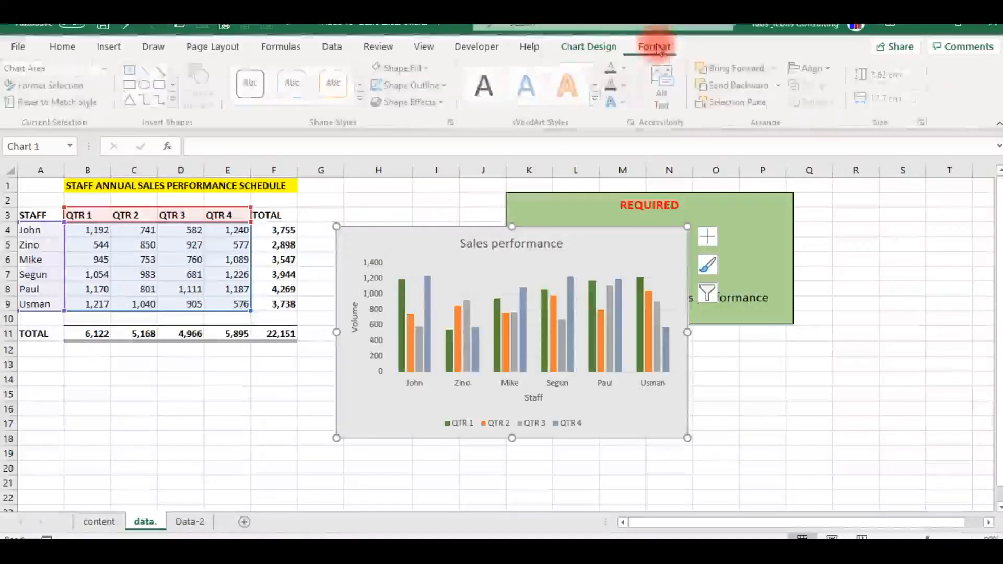
left_click(599, 48)
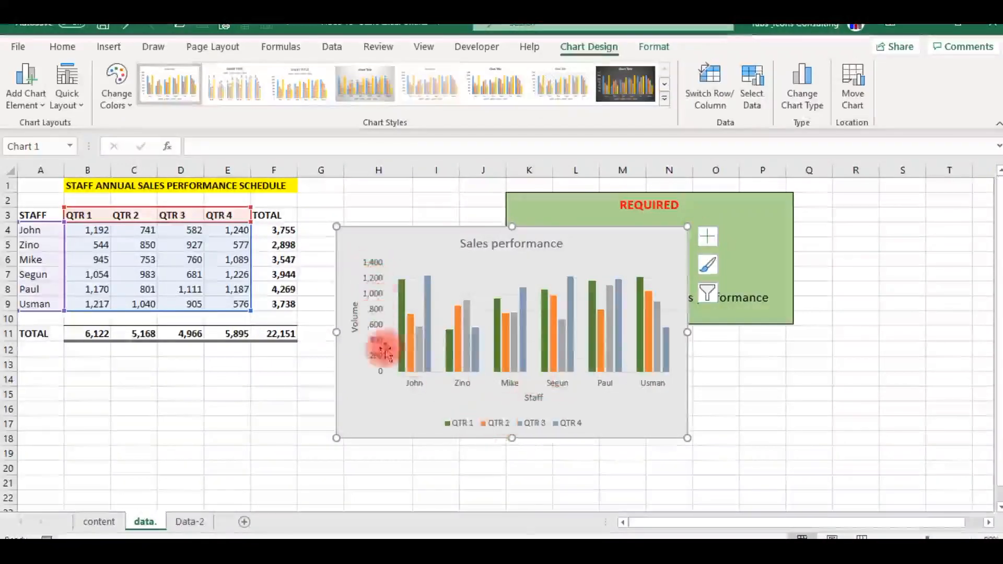
left_click(707, 107)
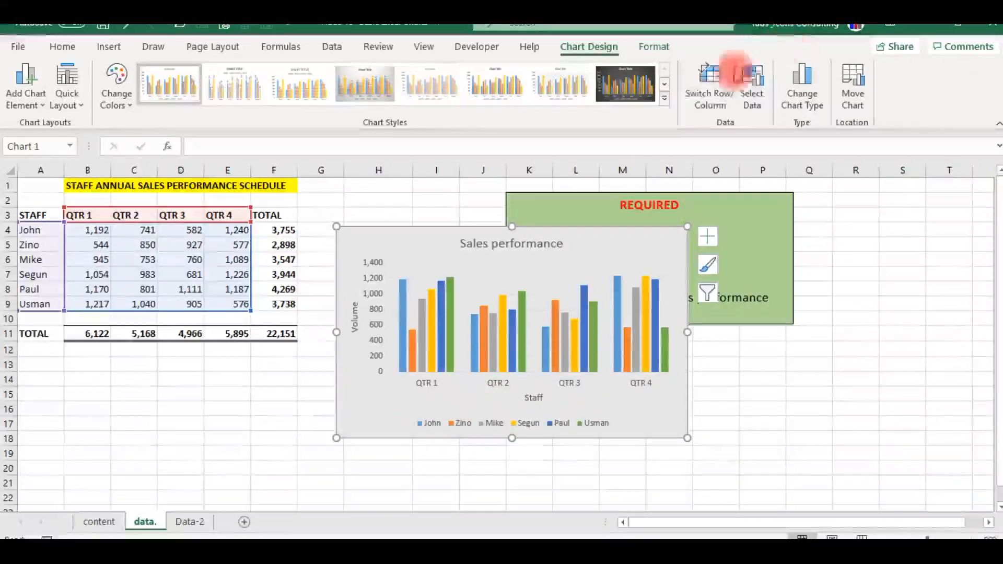
left_click(715, 92)
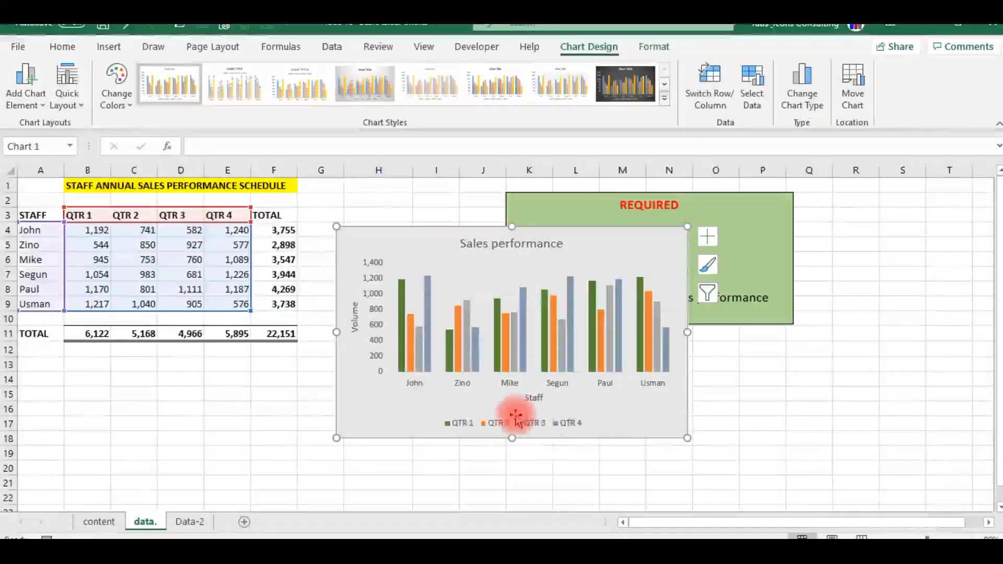
left_click(709, 97)
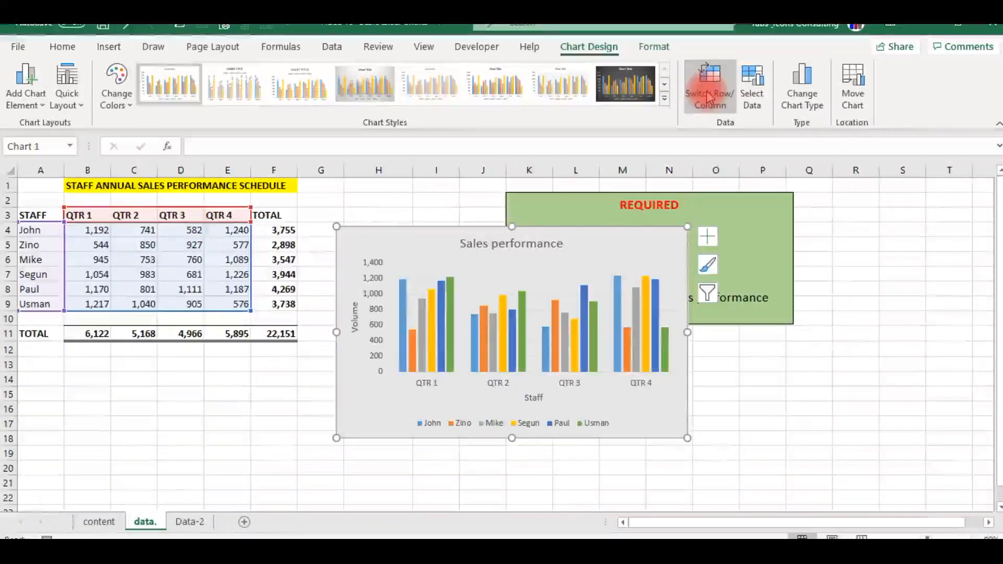
left_click(708, 97)
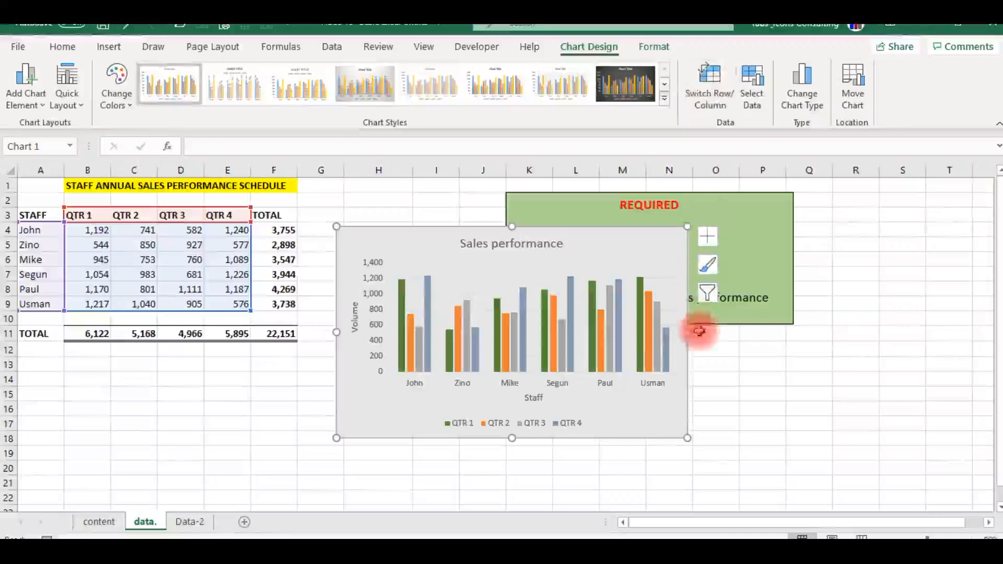
left_click(714, 386)
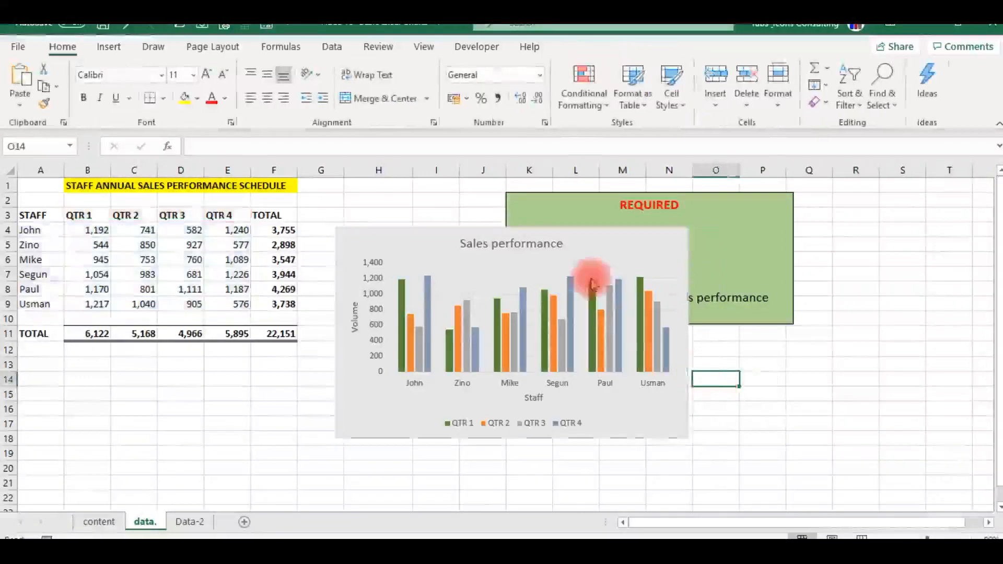
Delete the "Sales performance" column chart from the sheet.
left_click(547, 241)
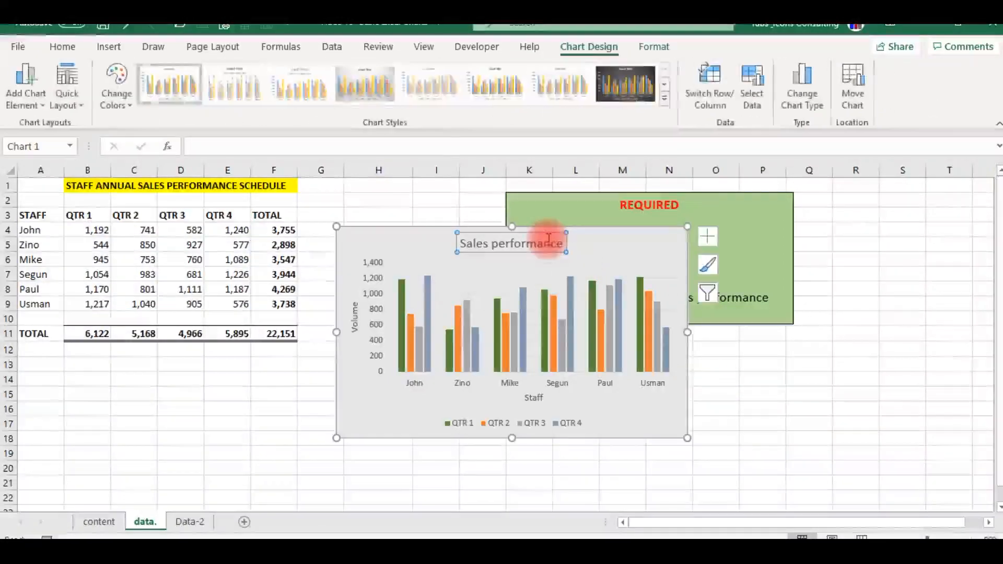
left_click(621, 244)
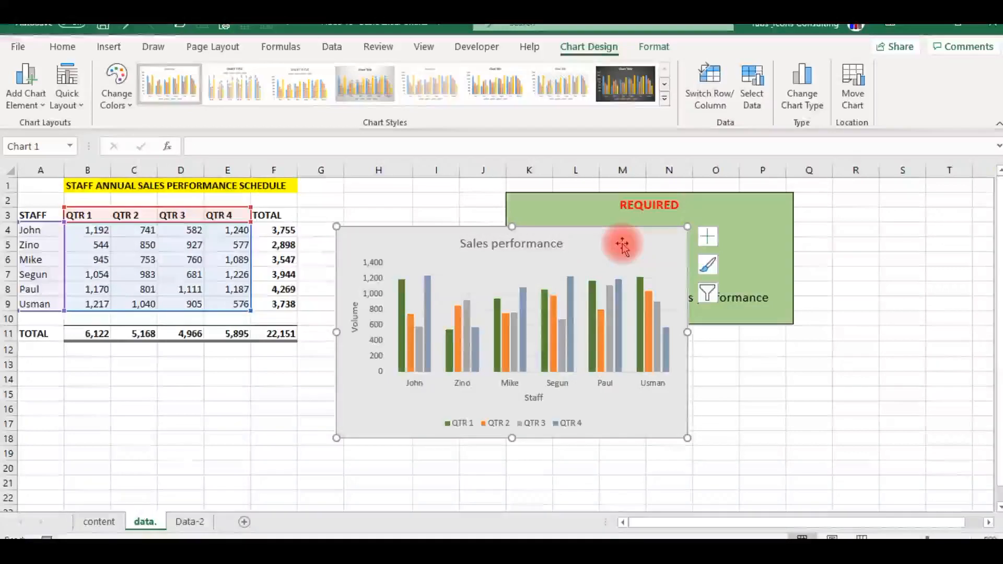
key("Delete")
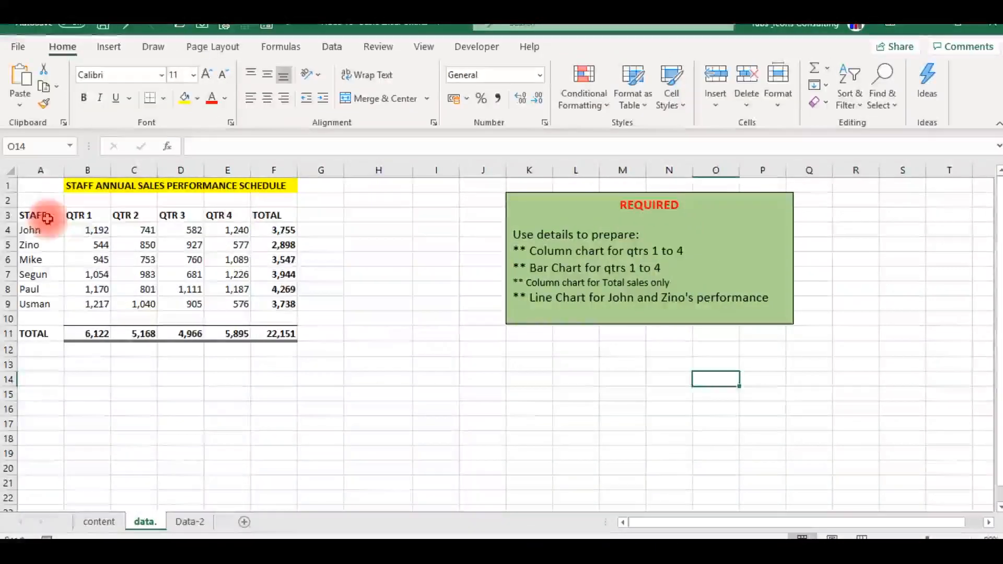
Insert a 2-D clustered bar chart from the quarterly staff sales in A3:E9.
key("shift+Down")
key("shift+Down")
key("shift+Down")
key("shift+Down")
key("shift+Down")
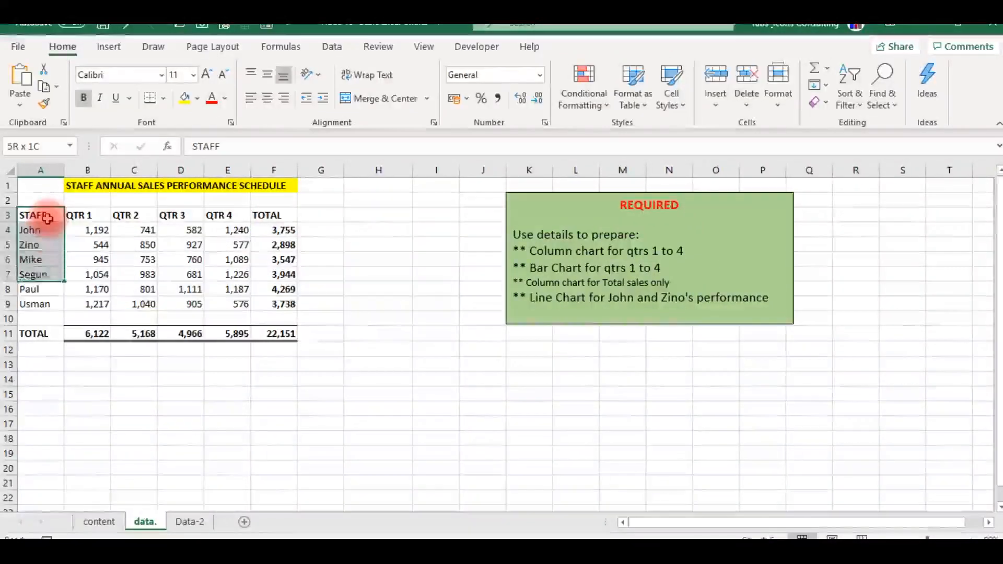
key("shift+Right")
key("shift+Right")
key("shift+Right")
key("shift+Right")
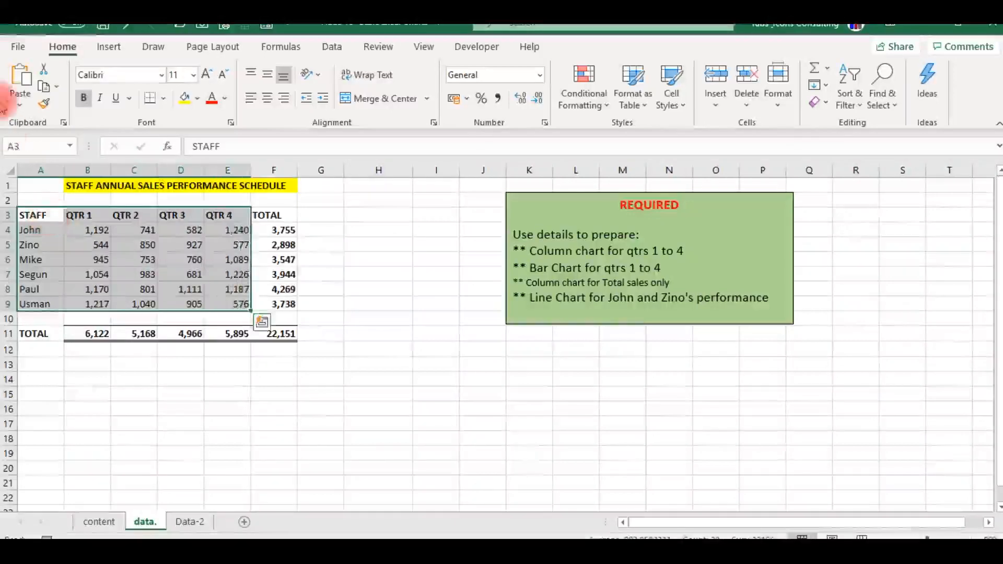
left_click(105, 50)
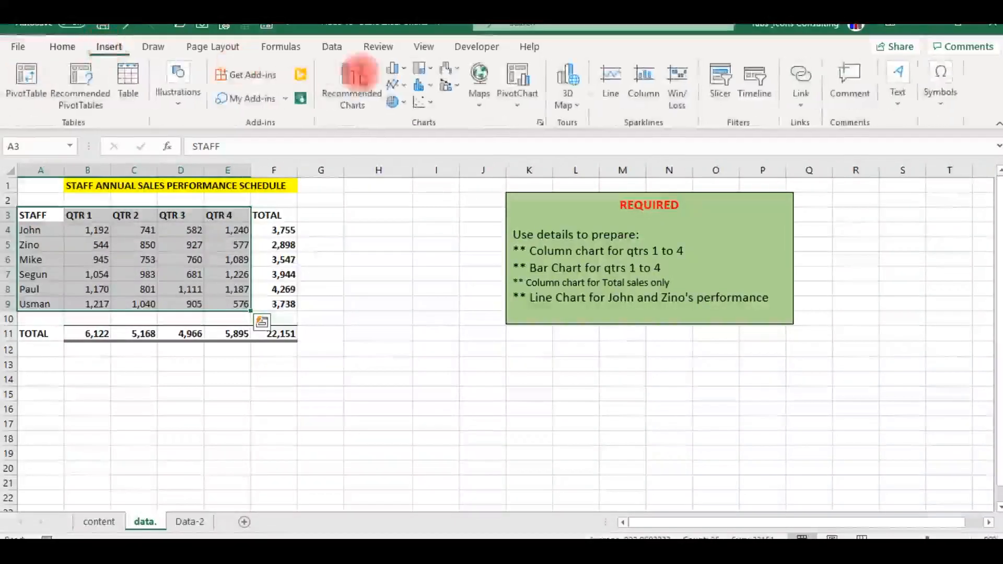
left_click(405, 72)
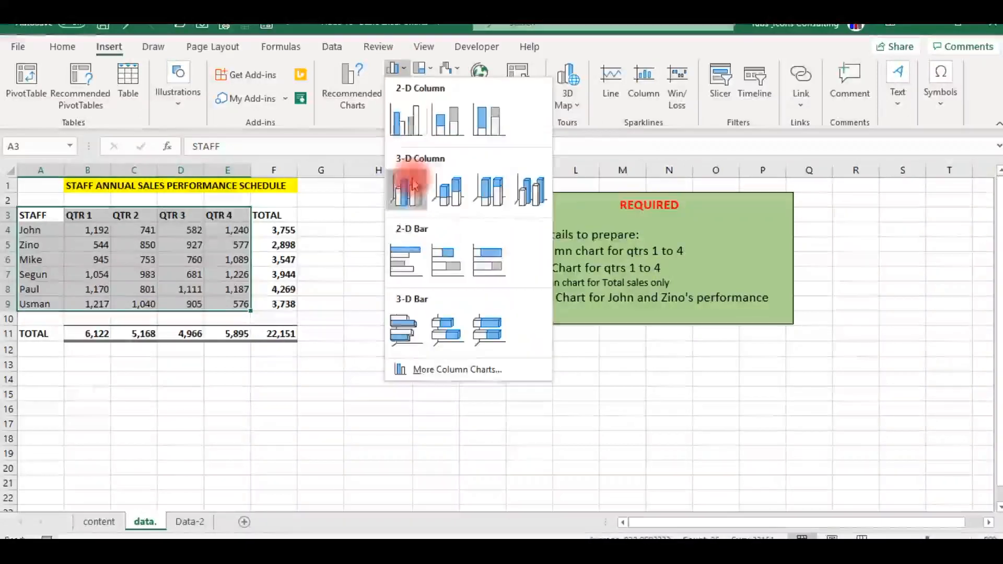
left_click(407, 260)
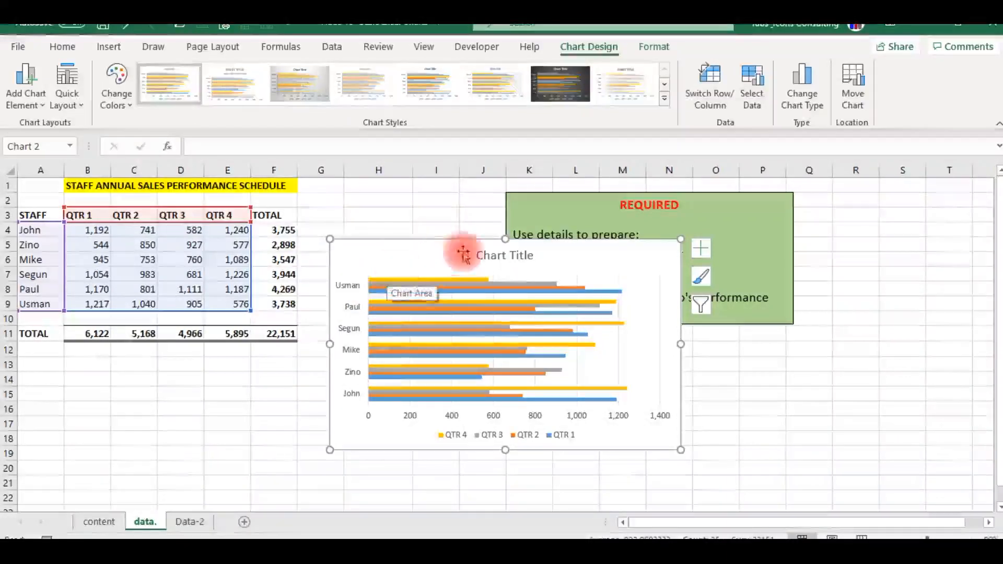
Delete the clustered bar chart from the sheet.
left_click(248, 355)
left_click(347, 248)
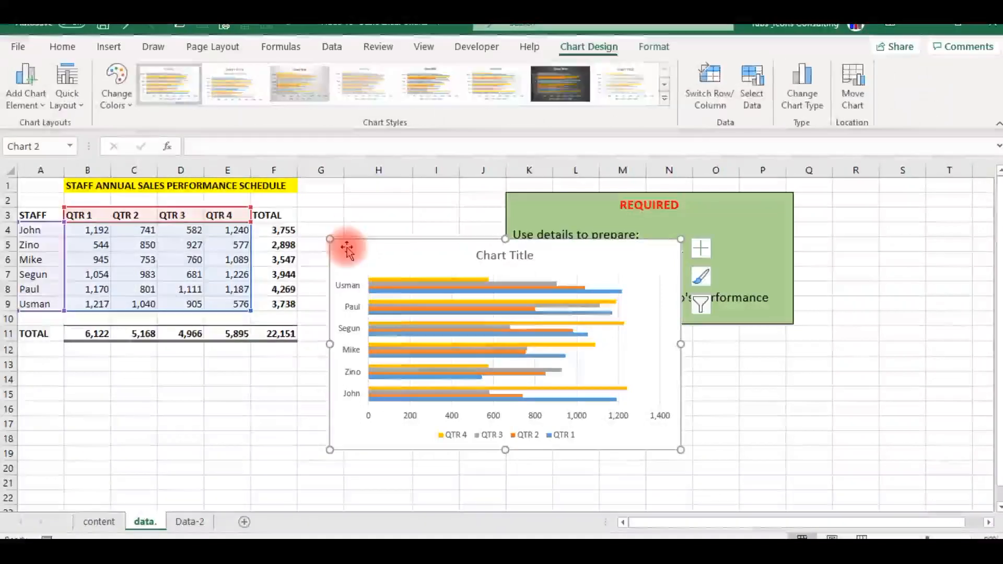
key("Delete")
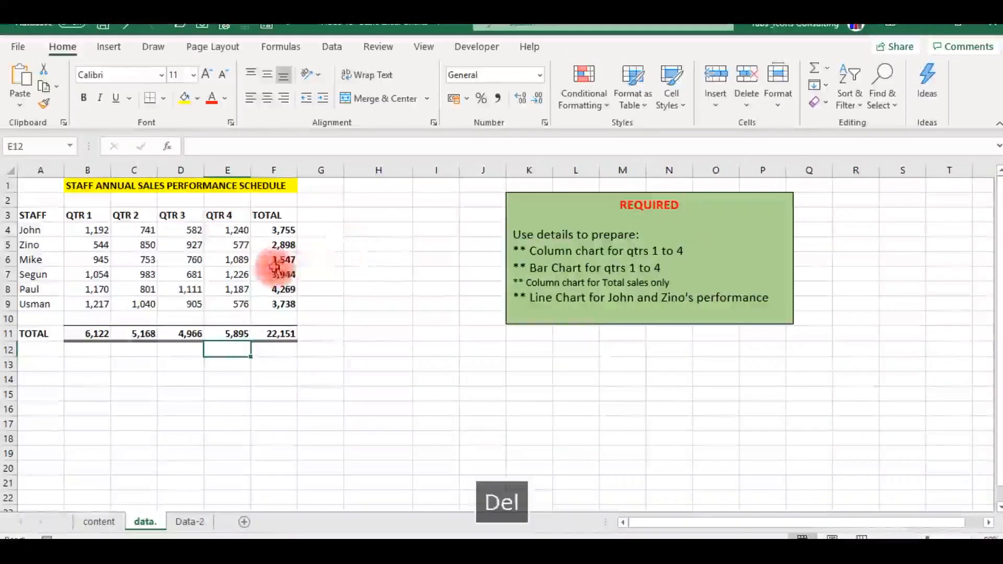
Insert a 2-D clustered column chart of total sales per staff member from A3:A9 and F3:F9.
left_click(33, 216)
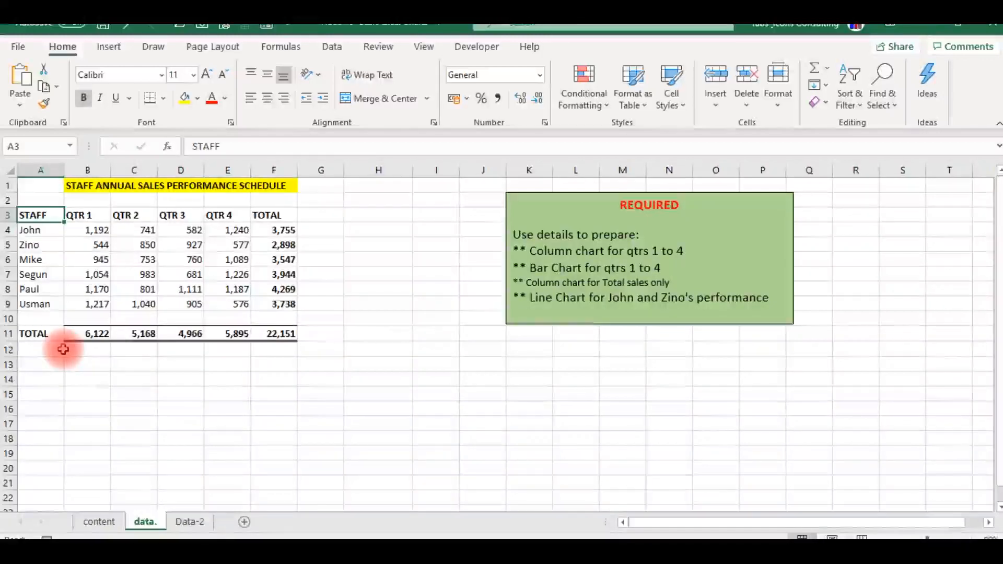
key("shift+Down")
key("shift+Down")
key("shift+Down")
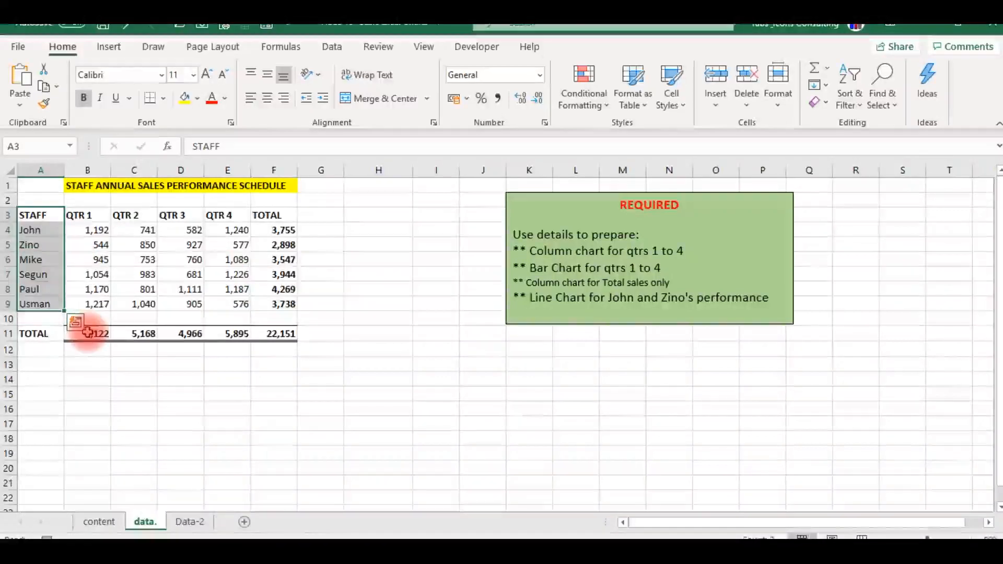
left_click(267, 215, "ctrl")
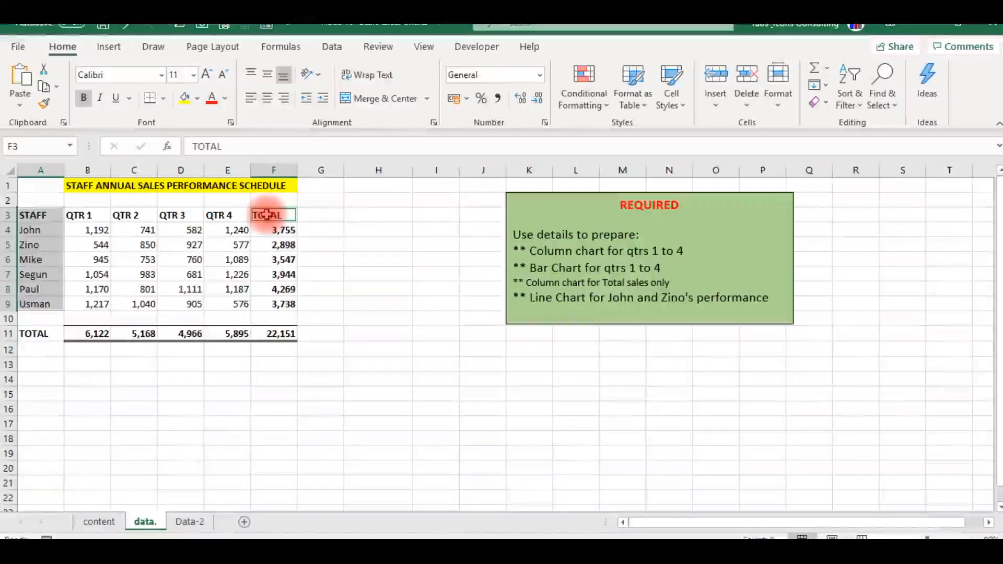
left_click_drag(266, 214, 274, 275)
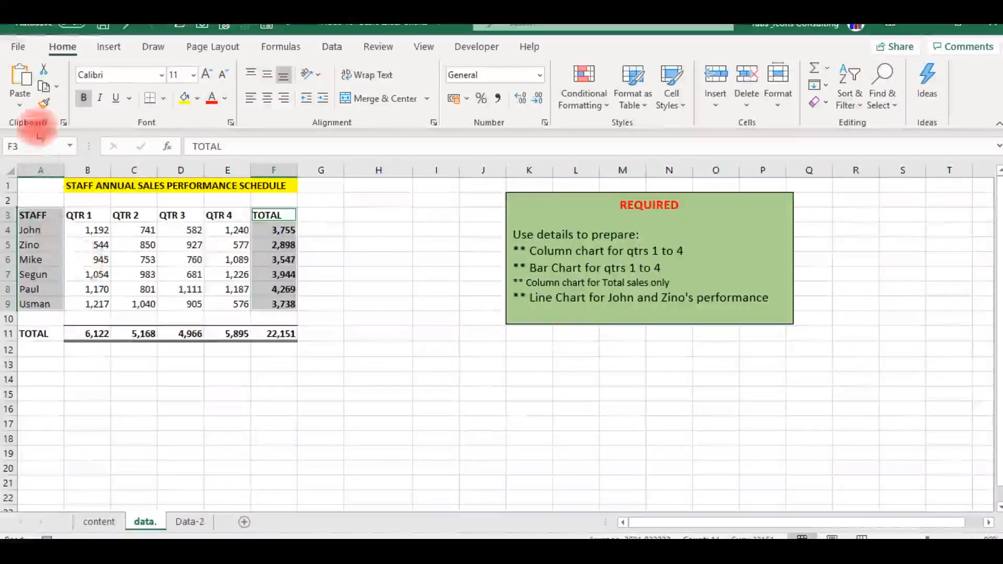
left_click(109, 48)
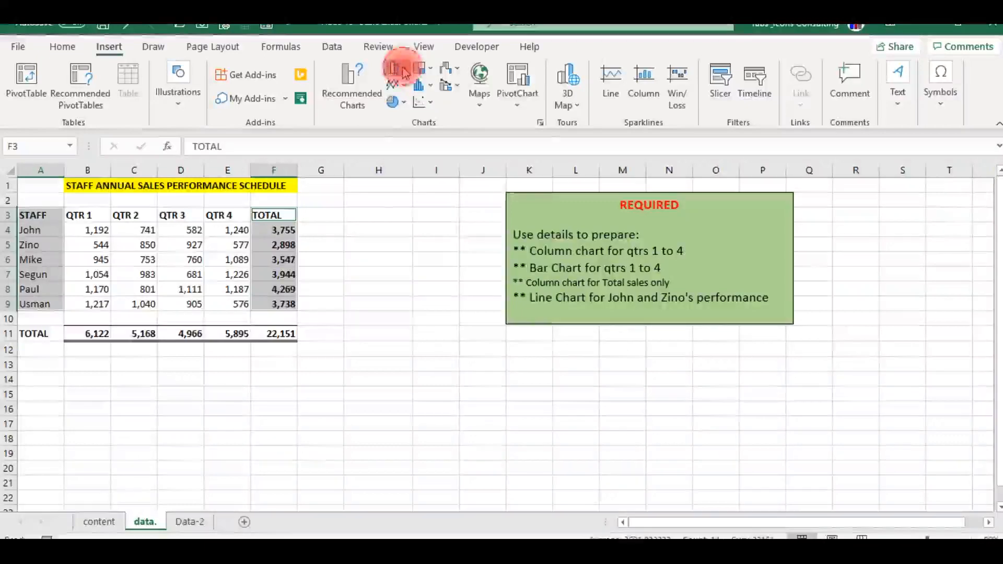
left_click(405, 70)
left_click(408, 119)
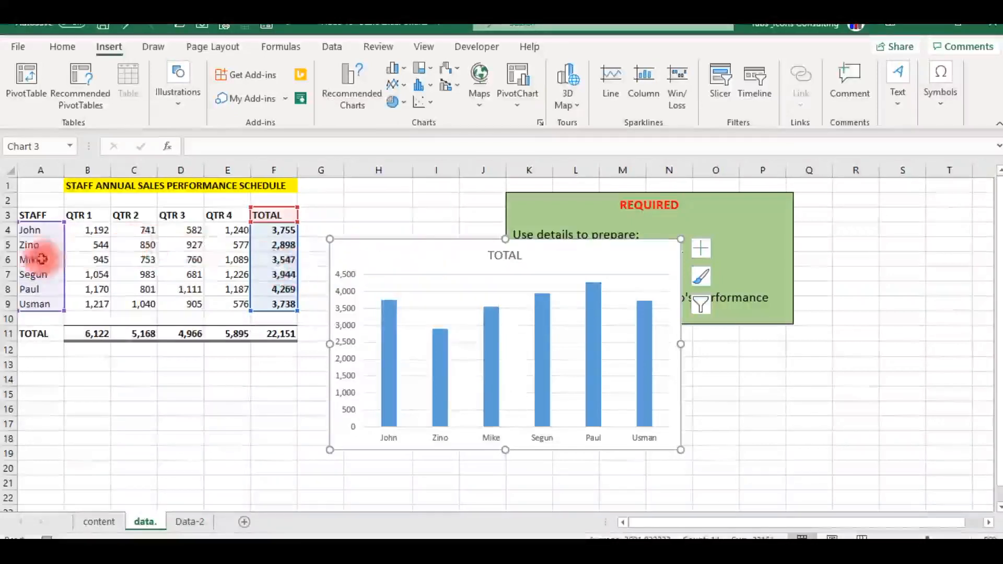
Delete the total sales column chart from the sheet and clear the range selection.
left_click(404, 247)
key("Delete")
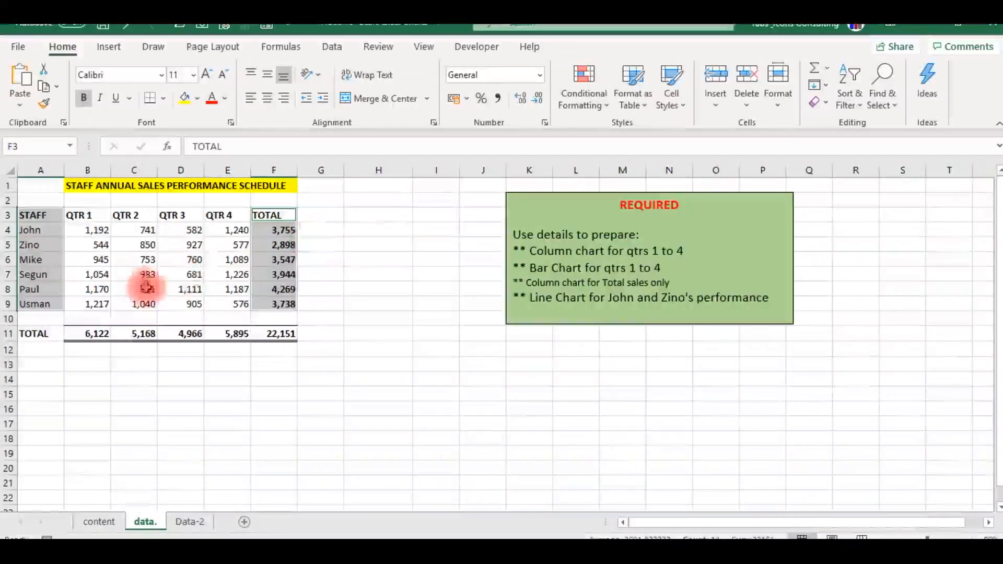
left_click(205, 437)
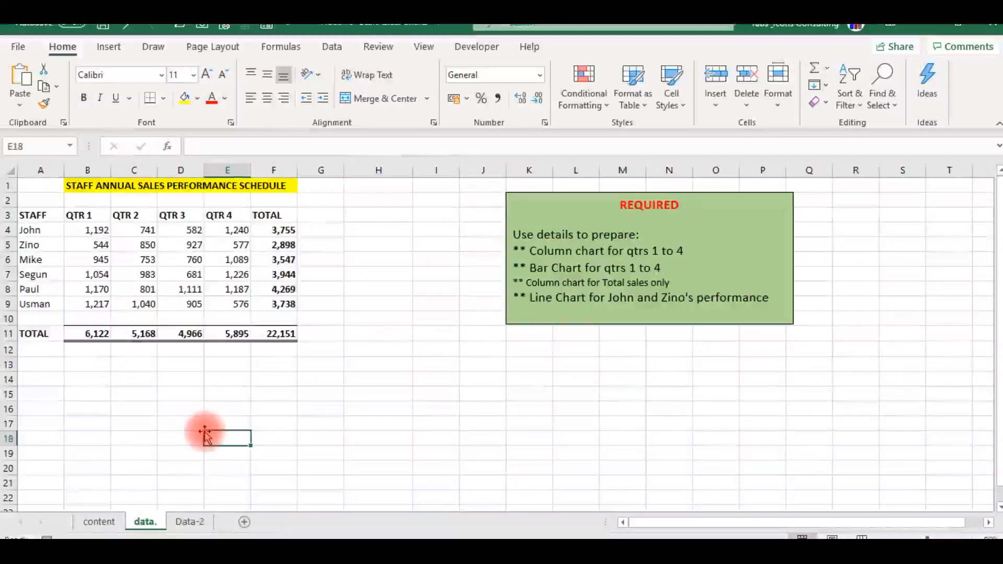
Examine the quarterly sales table and the pie chart requirement on the Data-2 sheet.
left_click(188, 521)
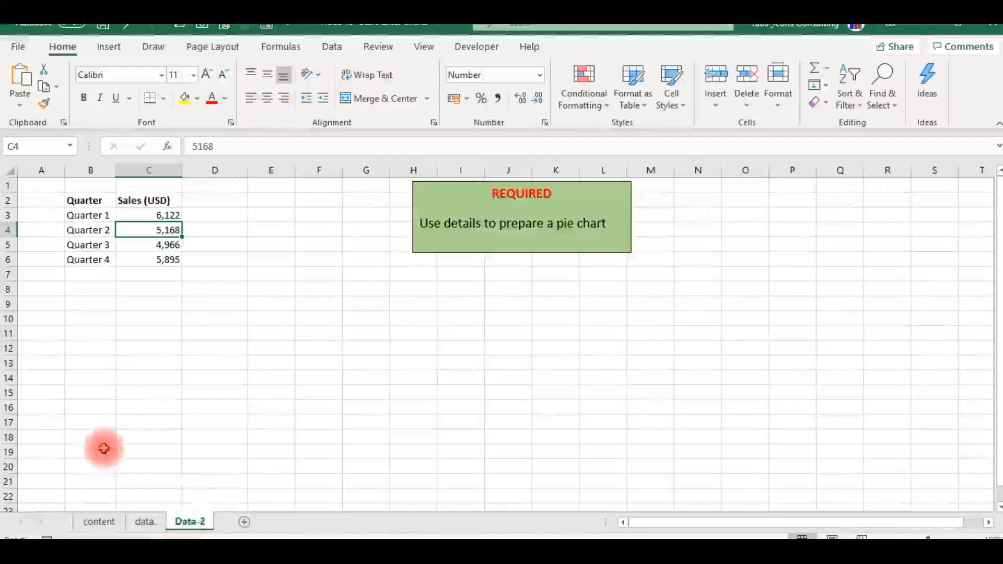
left_click(175, 374)
left_click(102, 200)
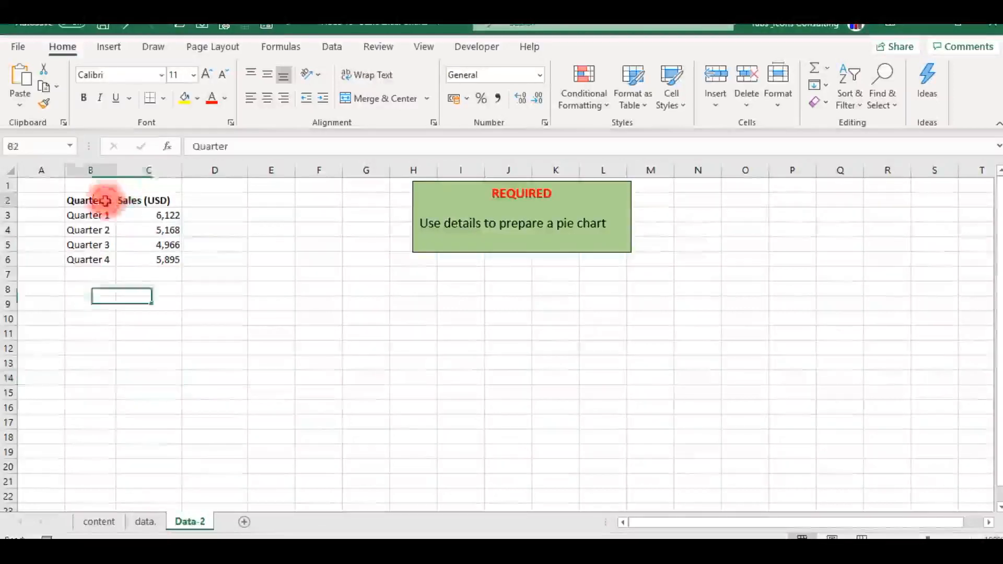
left_click(161, 201)
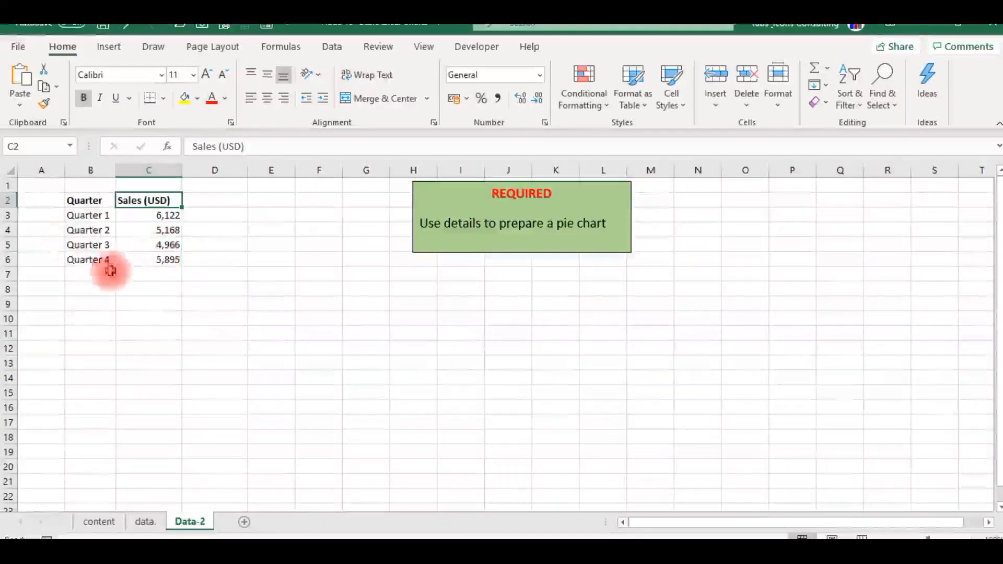
Revisit the staff sales schedule on the data. sheet and show the content sheet's chart topics.
left_click(143, 522)
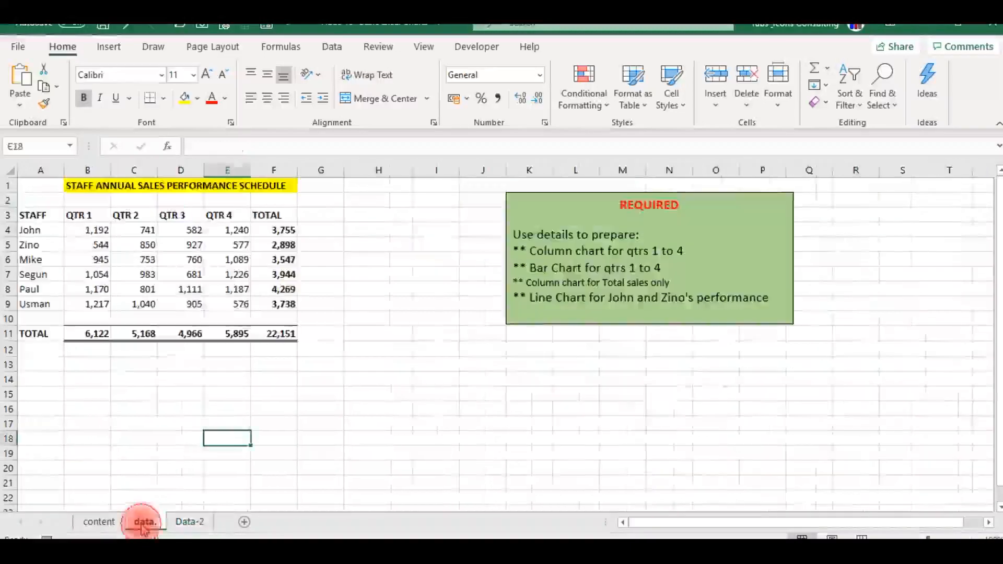
left_click(291, 363)
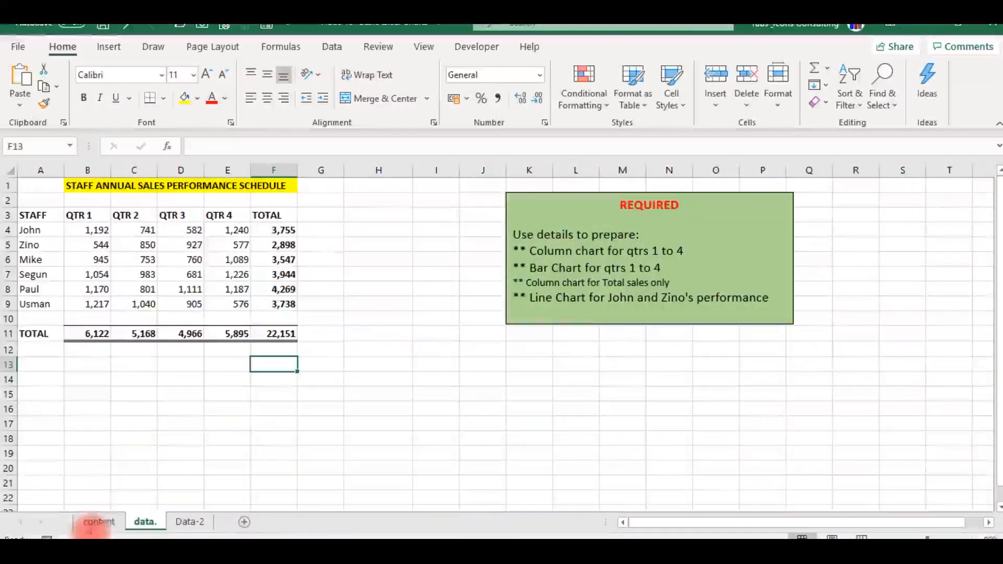
left_click(99, 522)
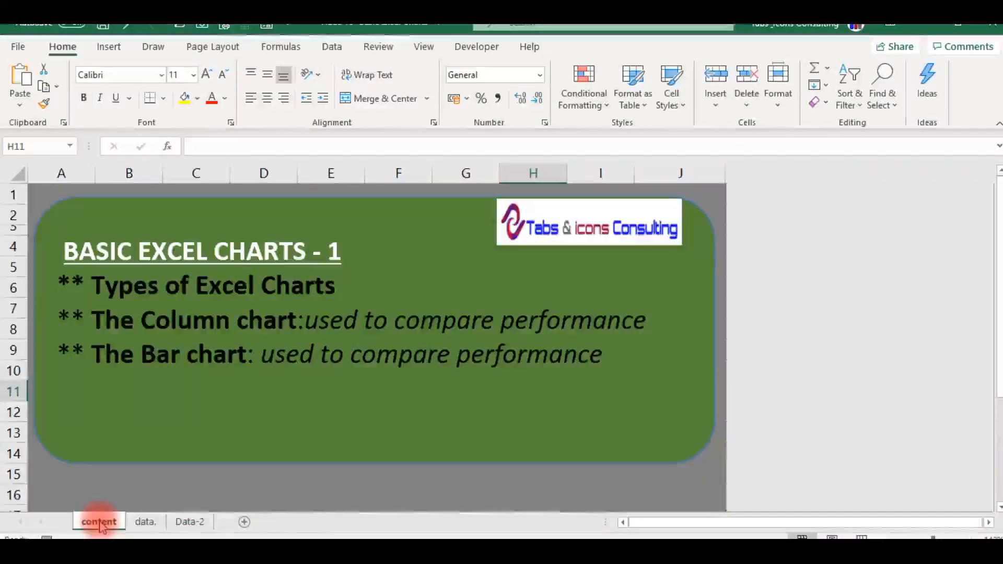